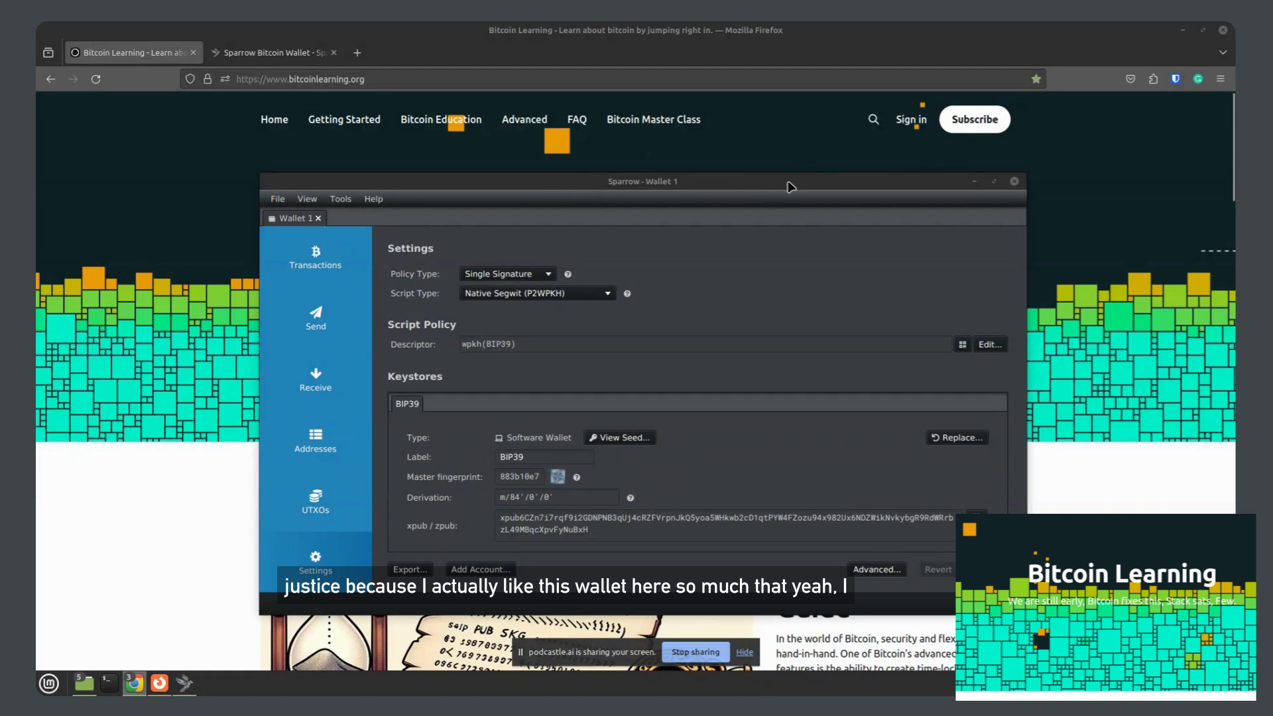
# Move the Sparrow window higher and start a new wallet named 'Anything'.
pyautogui.moveTo(788, 181); pyautogui.dragTo(776, 109)
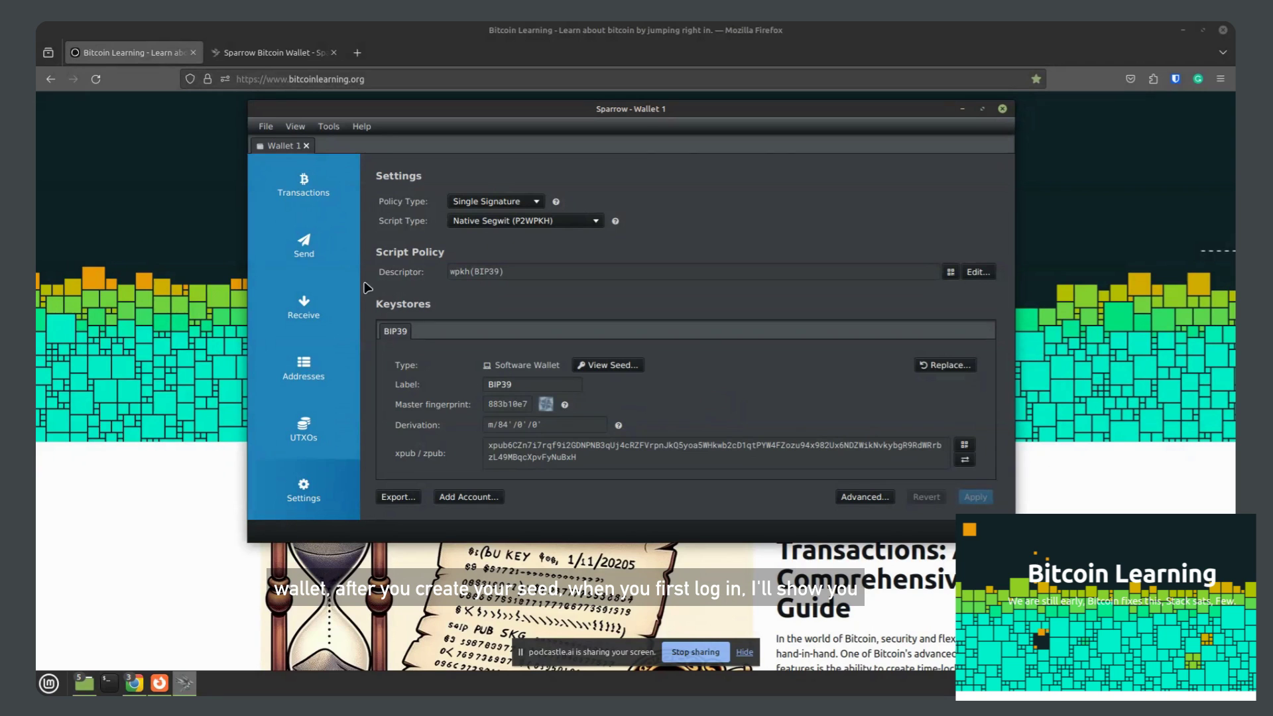
pyautogui.click(265, 126)
pyautogui.click(272, 145)
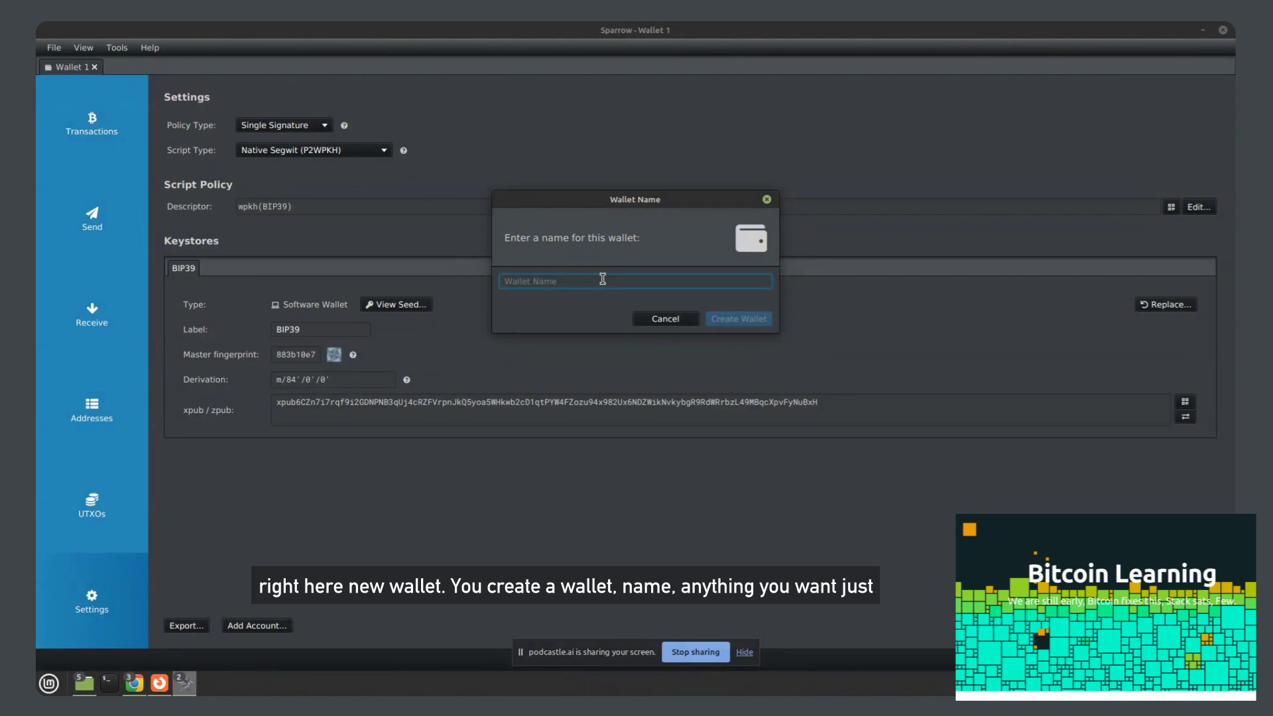
pyautogui.write('An')
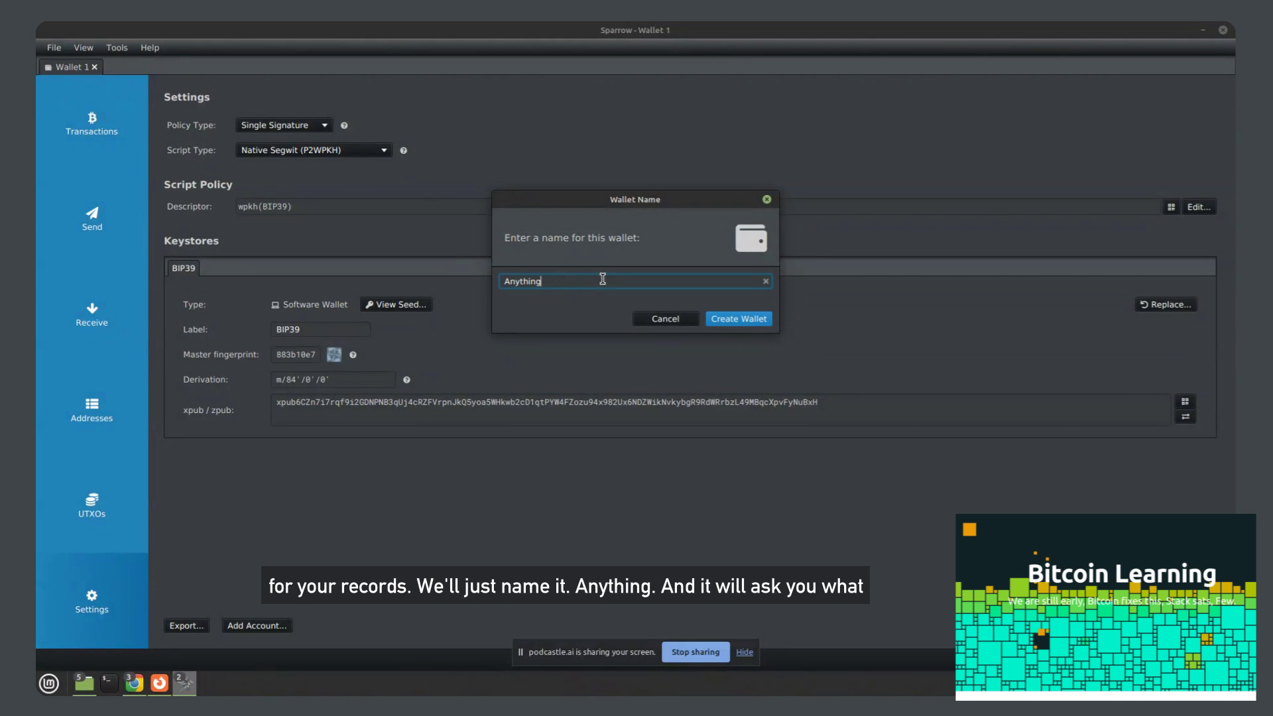
pyautogui.write('ything')
pyautogui.click(739, 320)
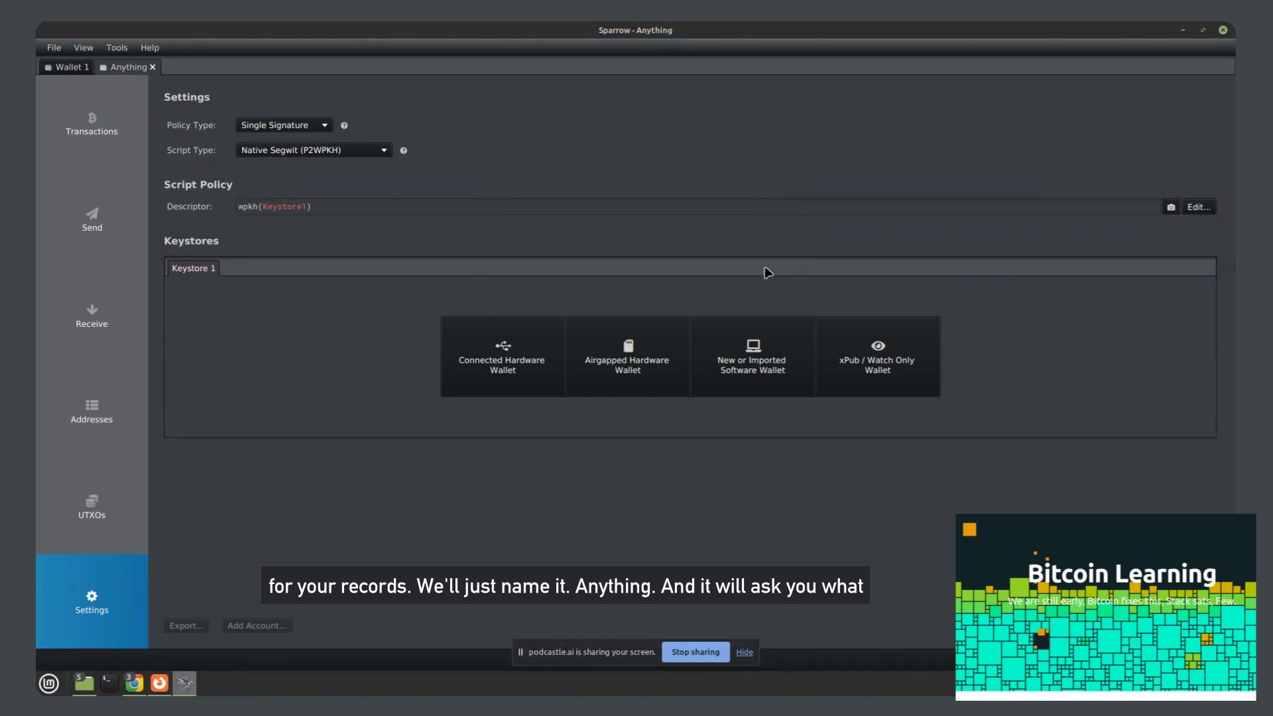
pyautogui.click(302, 130)
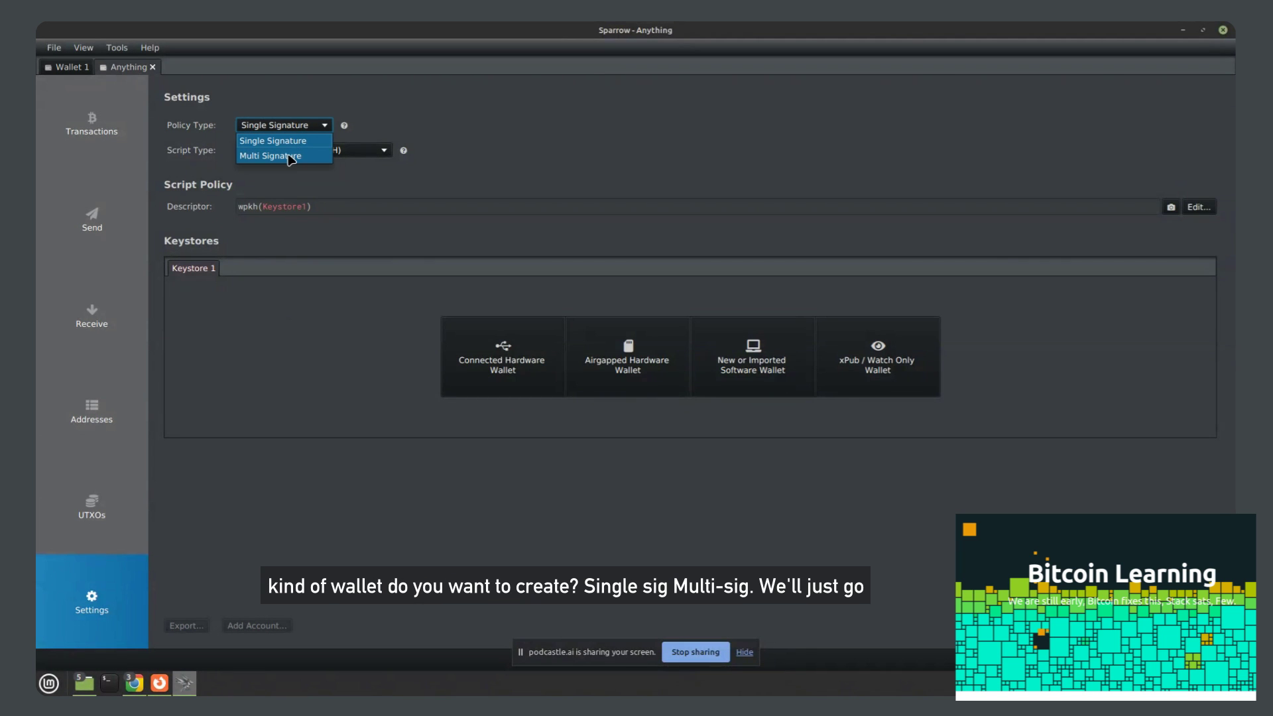
pyautogui.click(398, 127)
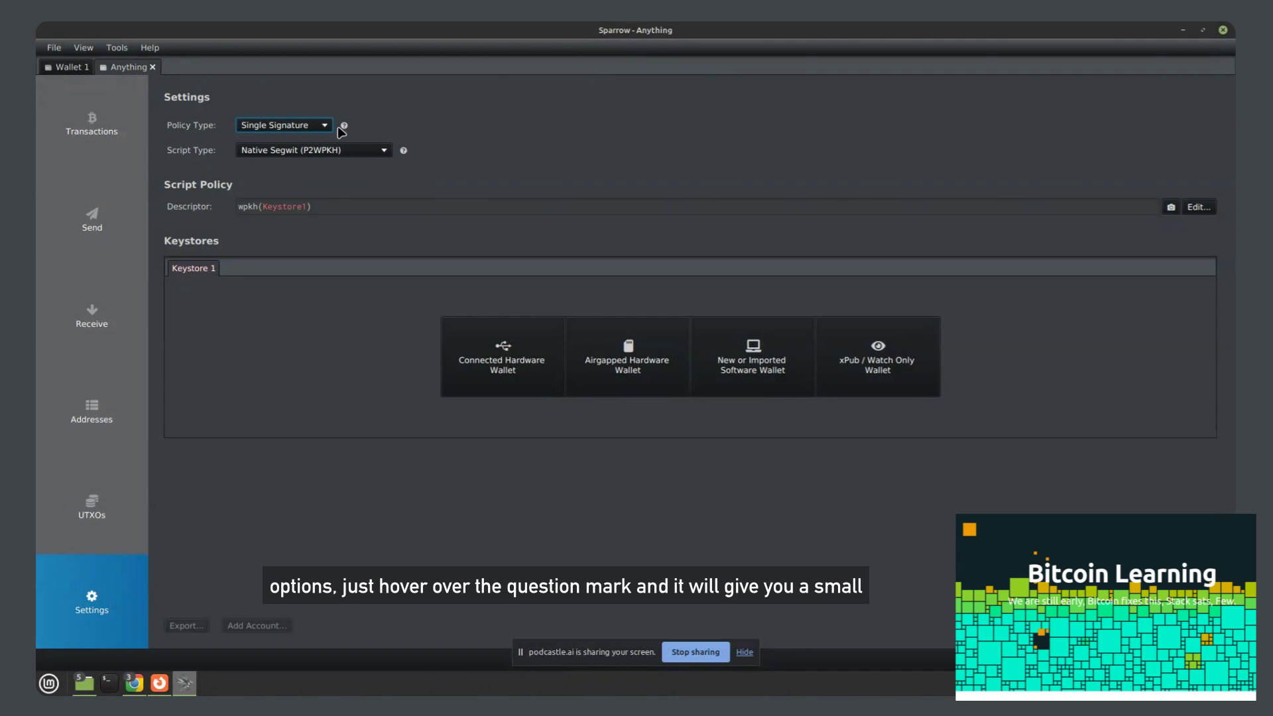
pyautogui.moveTo(346, 126)
pyautogui.moveTo(404, 153)
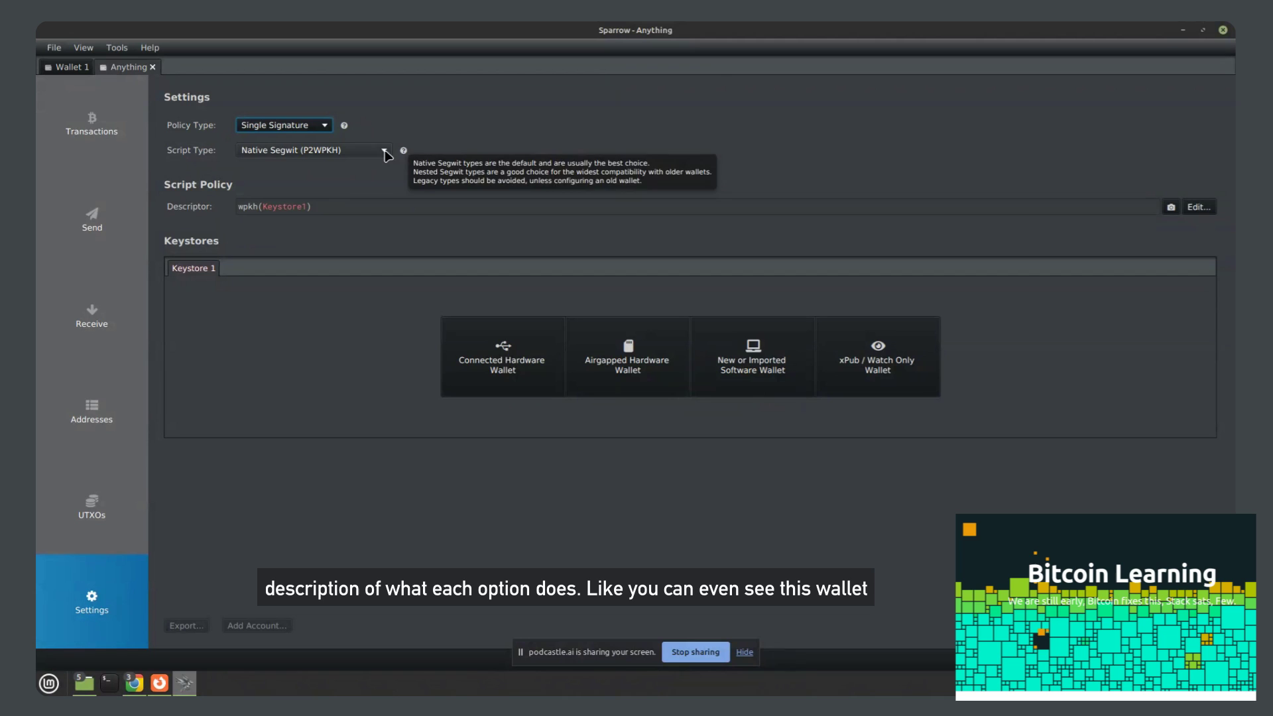
pyautogui.click(383, 151)
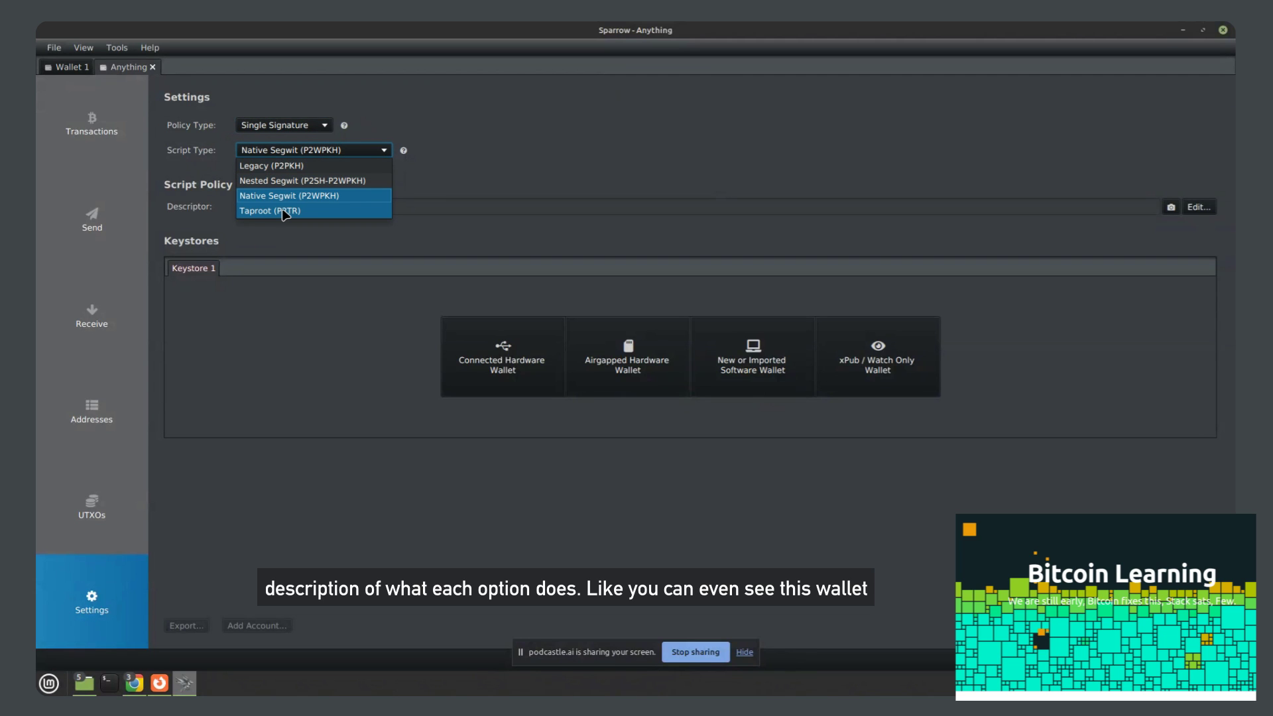
pyautogui.click(313, 196)
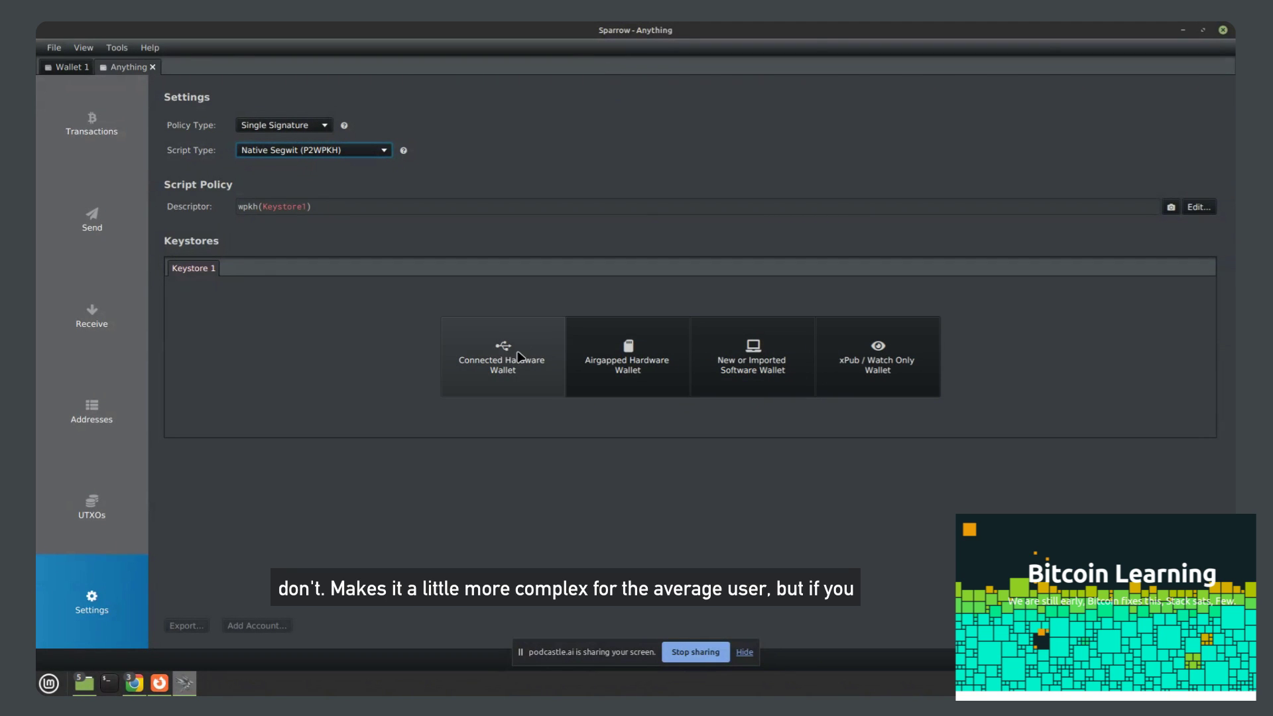
pyautogui.click(745, 653)
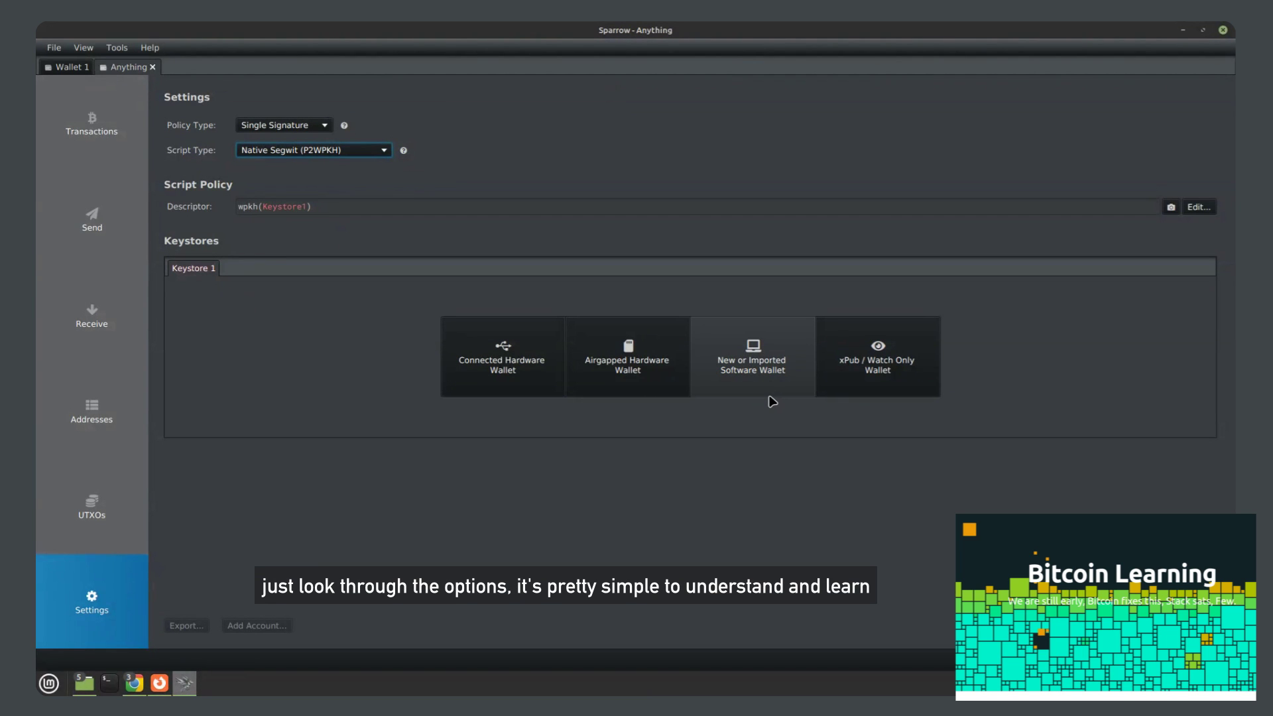
pyautogui.click(741, 366)
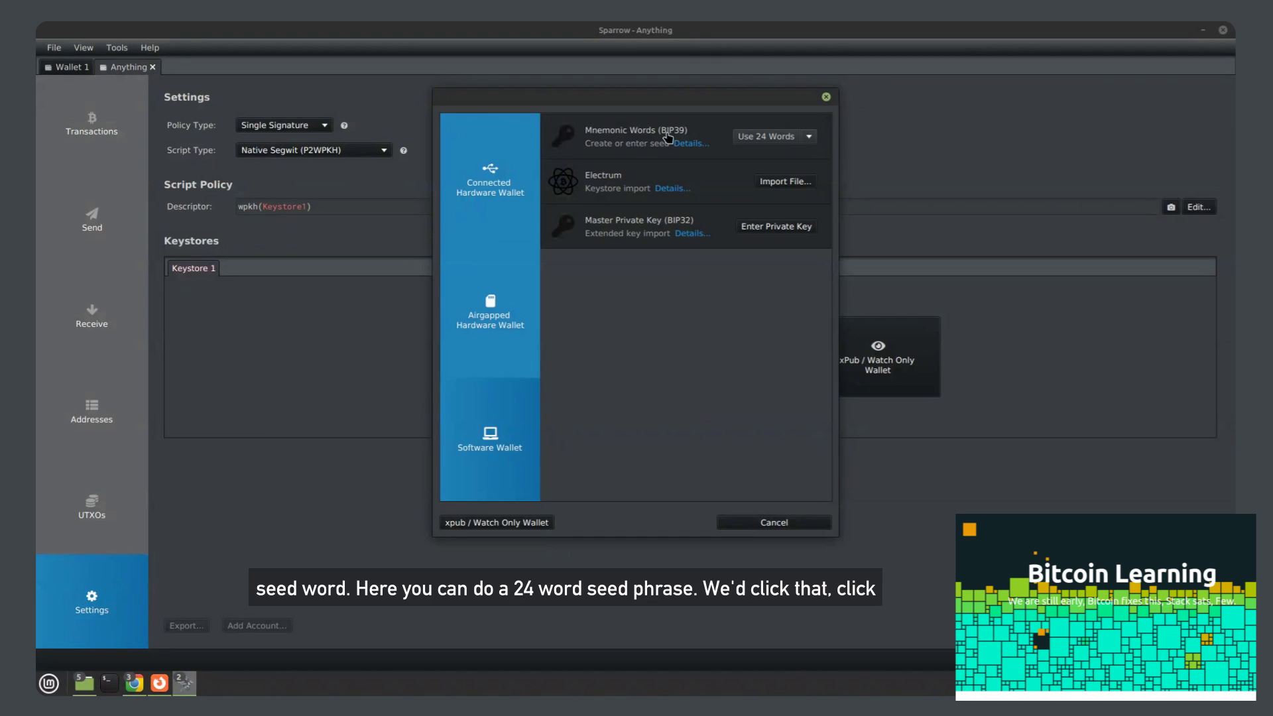
pyautogui.click(769, 138)
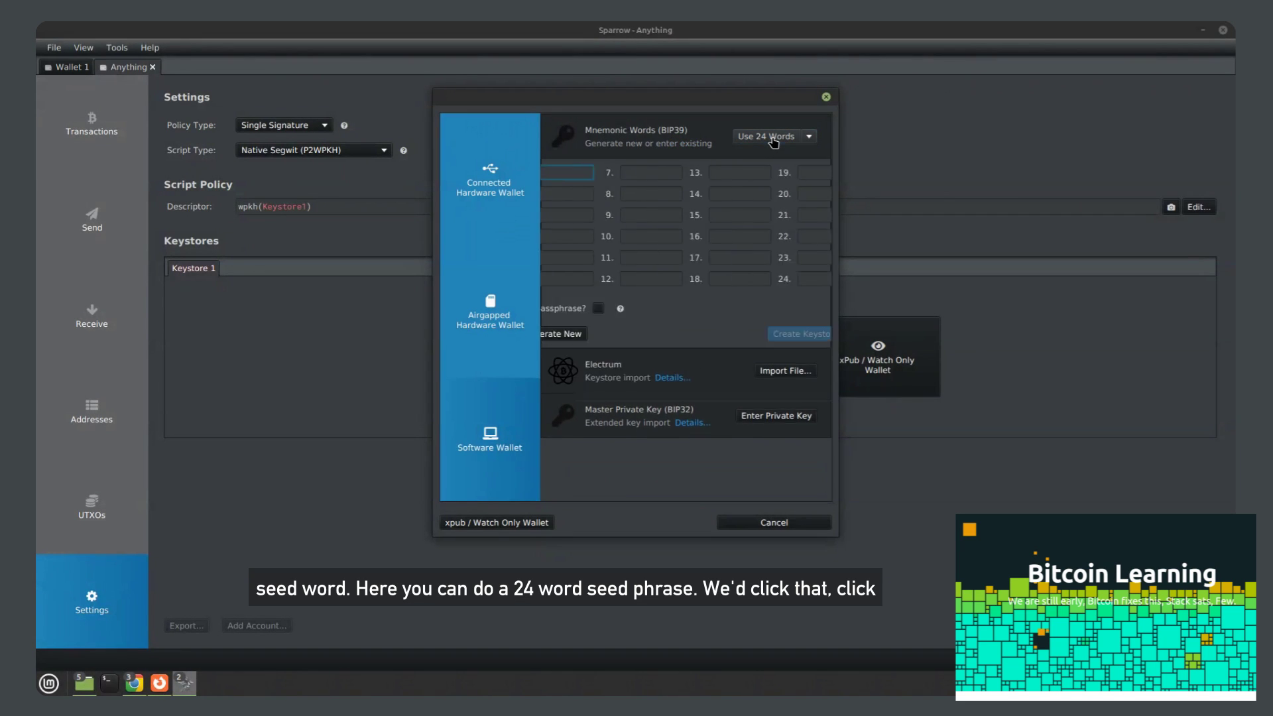
pyautogui.click(602, 375)
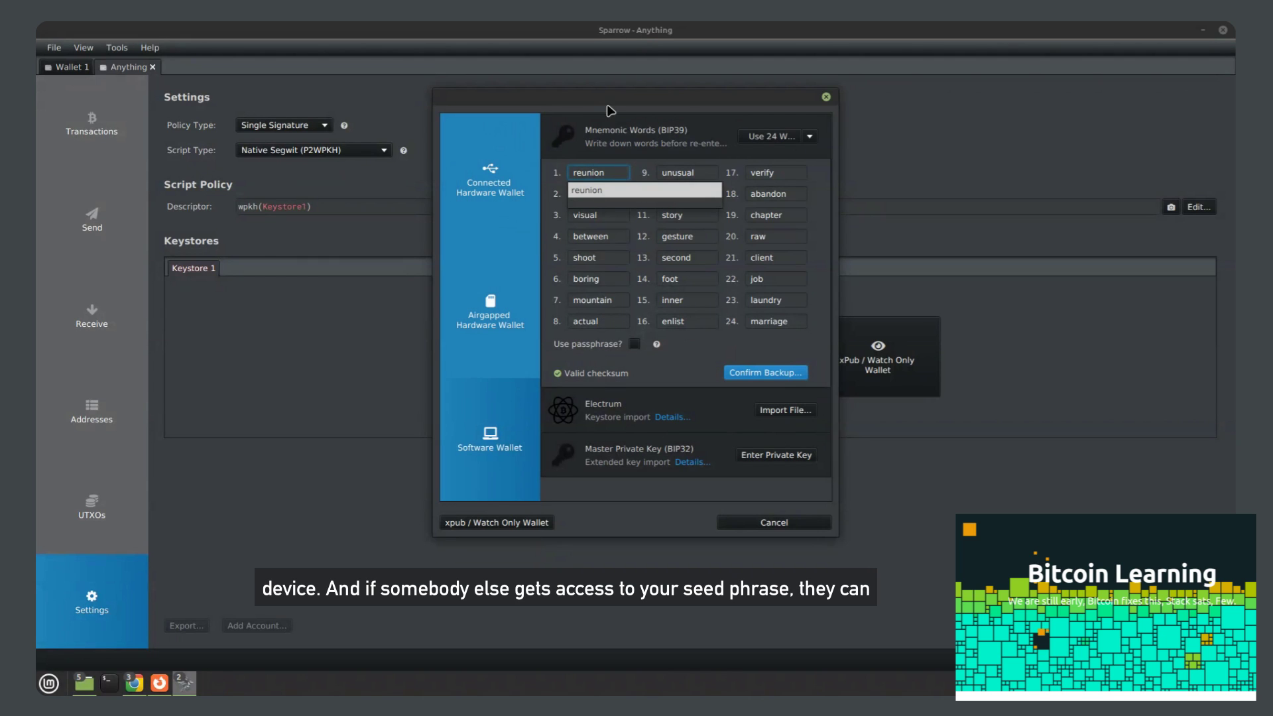
pyautogui.click(681, 105)
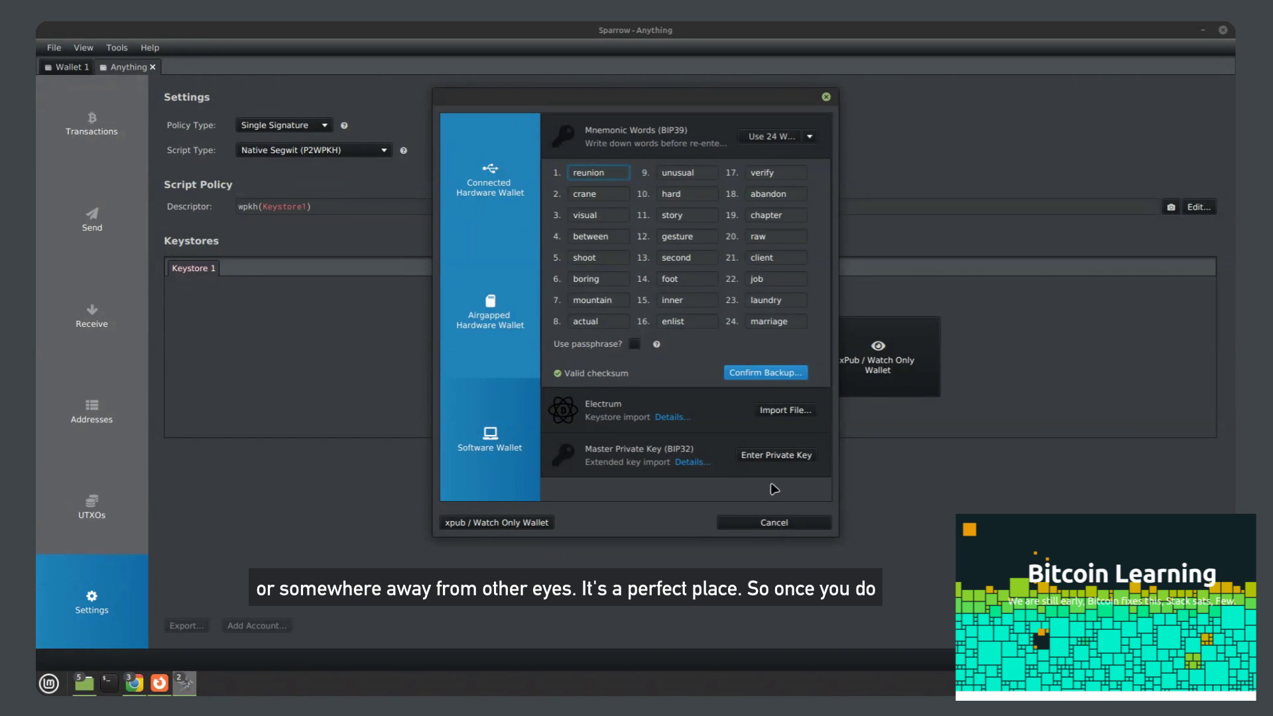
pyautogui.click(768, 373)
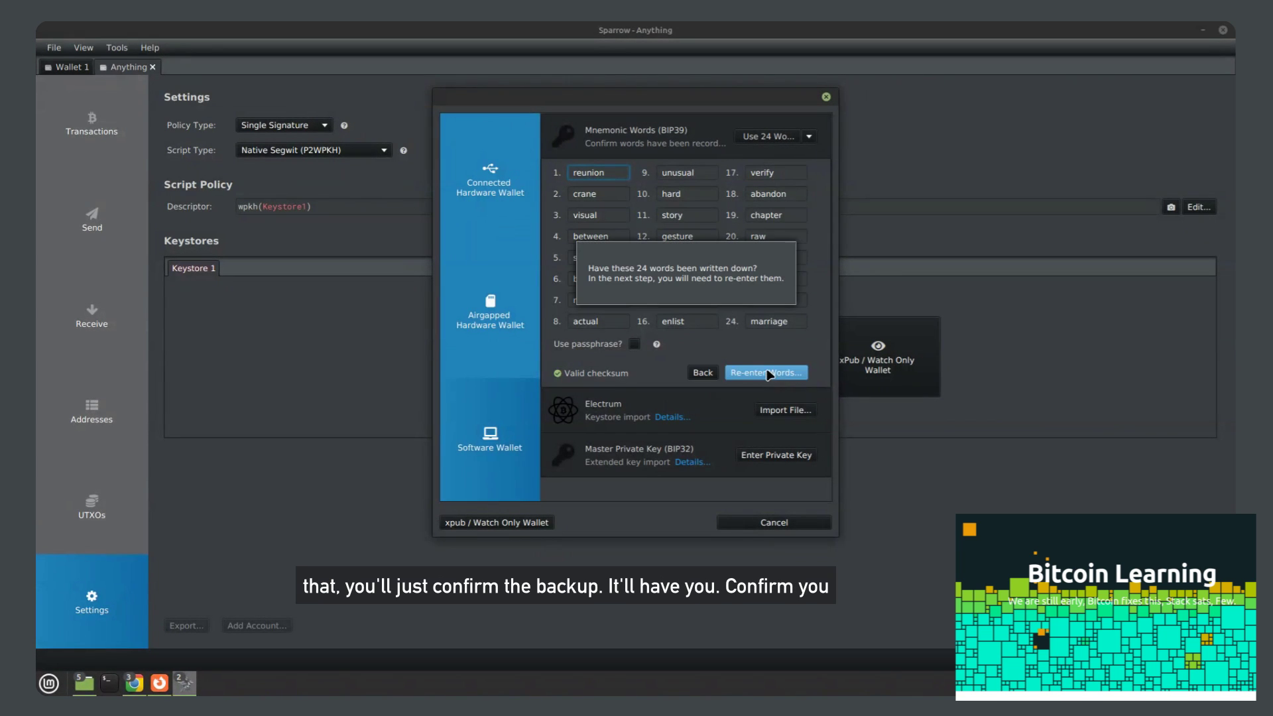
pyautogui.click(744, 372)
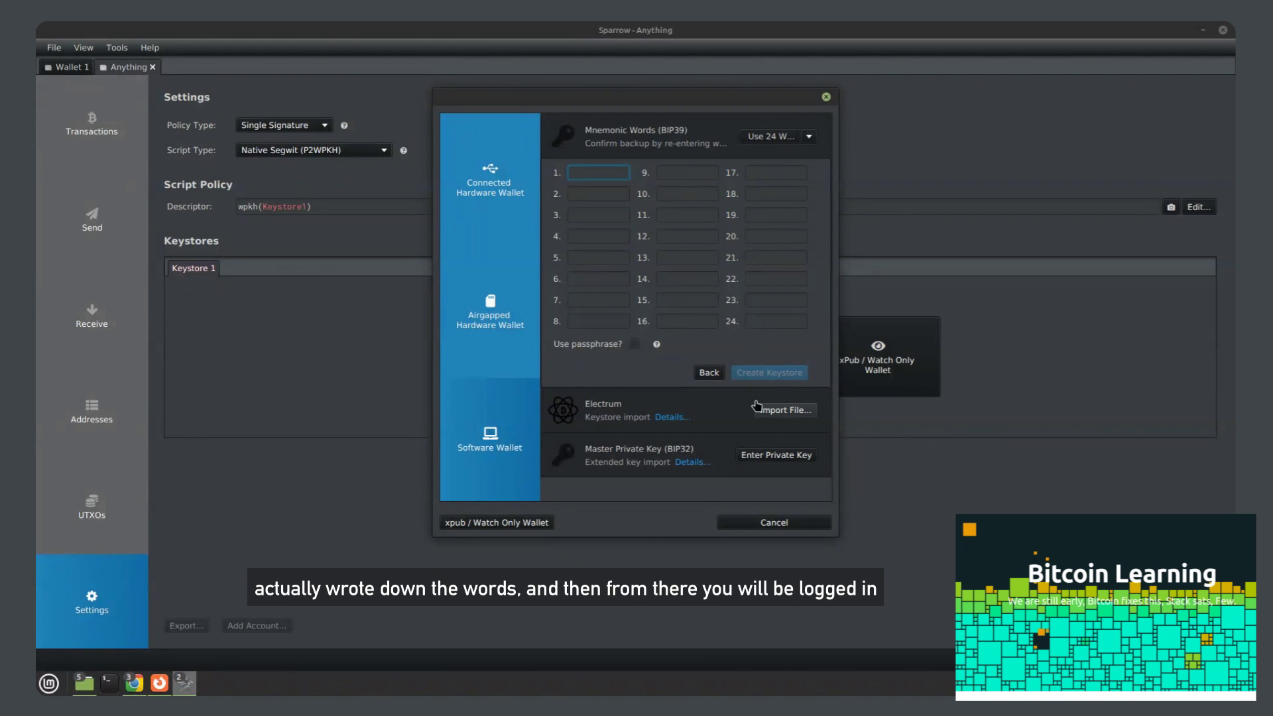
# Abandon the keystore setup and close the unfinished Anything wallet, back on Wallet 1.
pyautogui.click(775, 523)
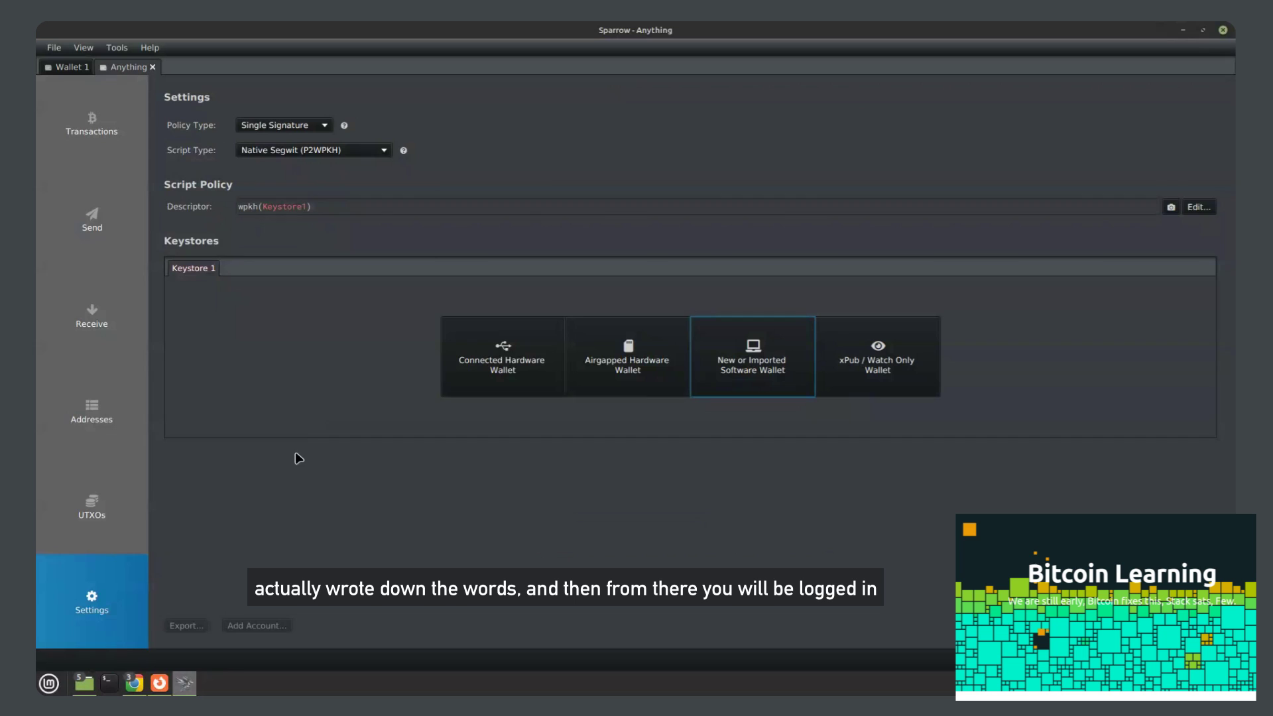
pyautogui.click(72, 67)
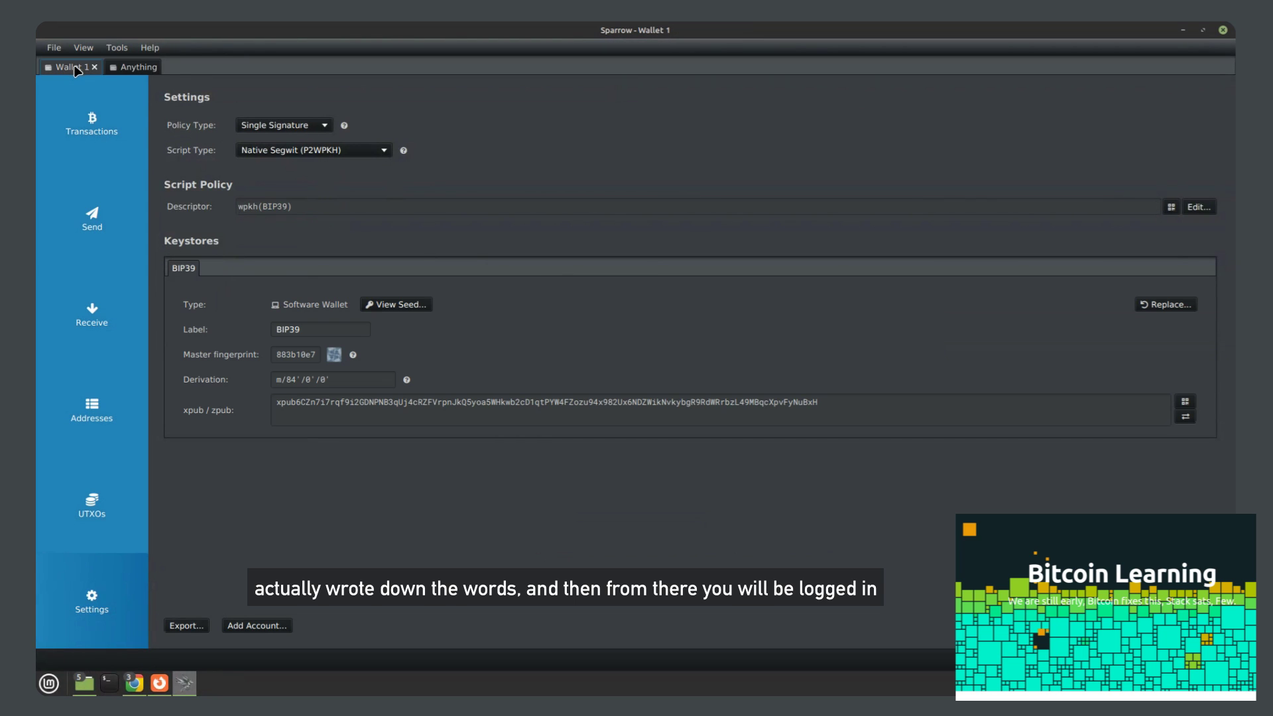
pyautogui.click(145, 67)
pyautogui.click(150, 68)
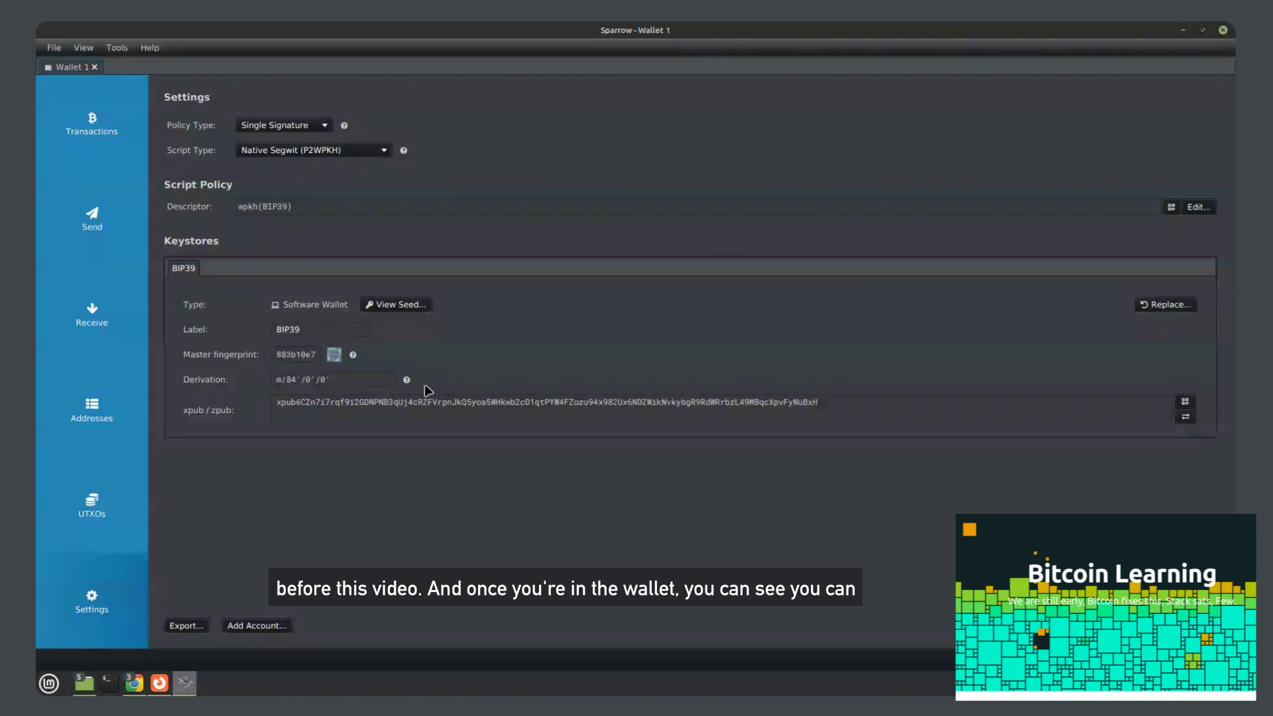
# Review Wallet 1's export formats and cancel without exporting.
pyautogui.click(196, 626)
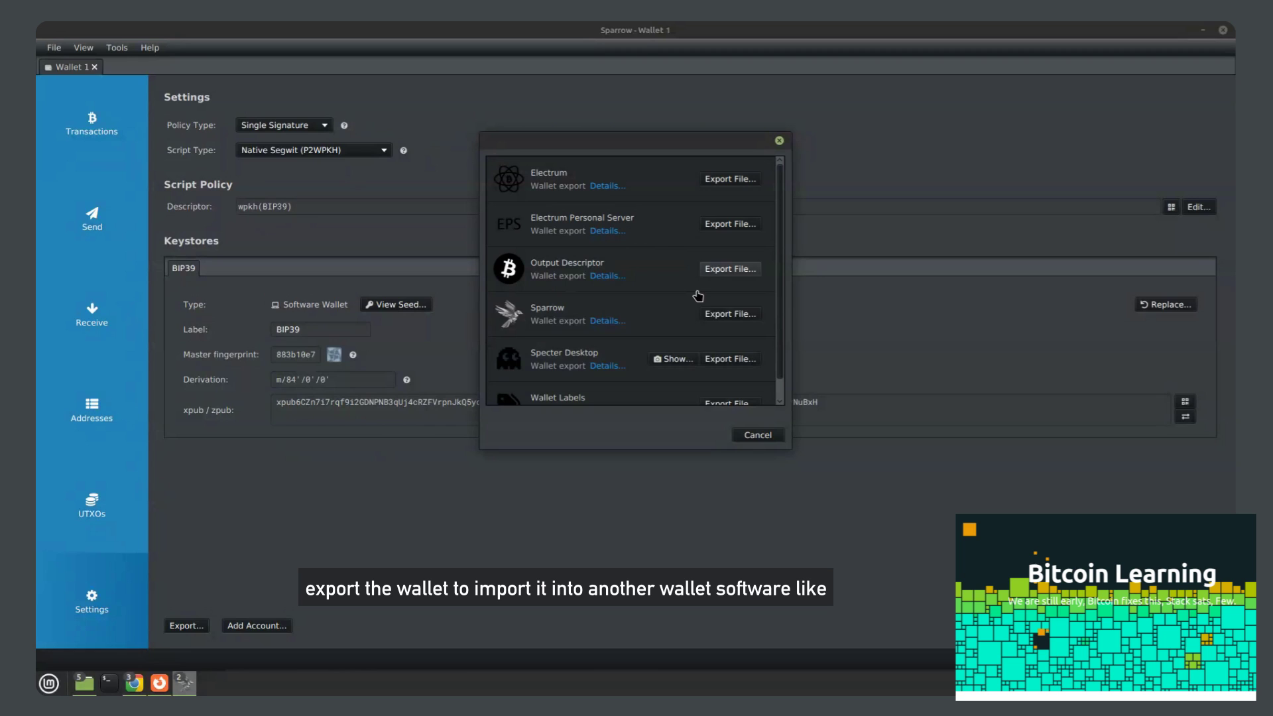
pyautogui.scroll(-1, 706, 302)
pyautogui.scroll(1, 706, 302)
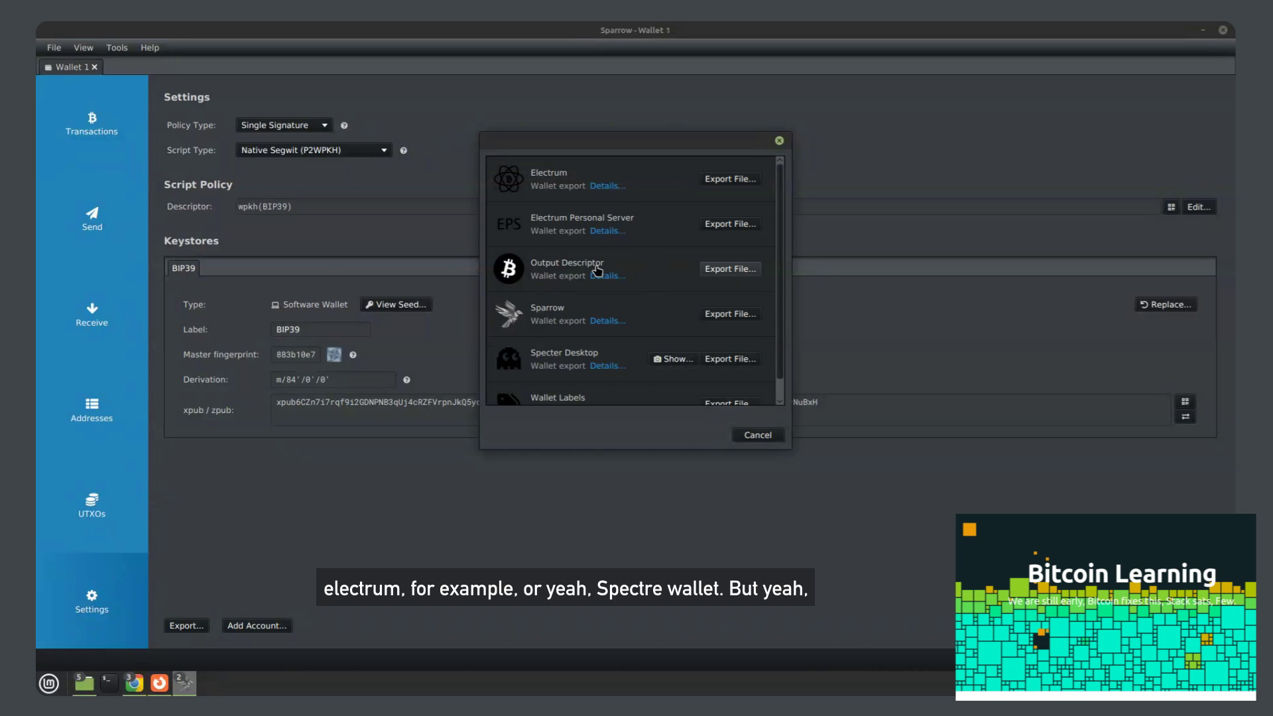
pyautogui.click(758, 435)
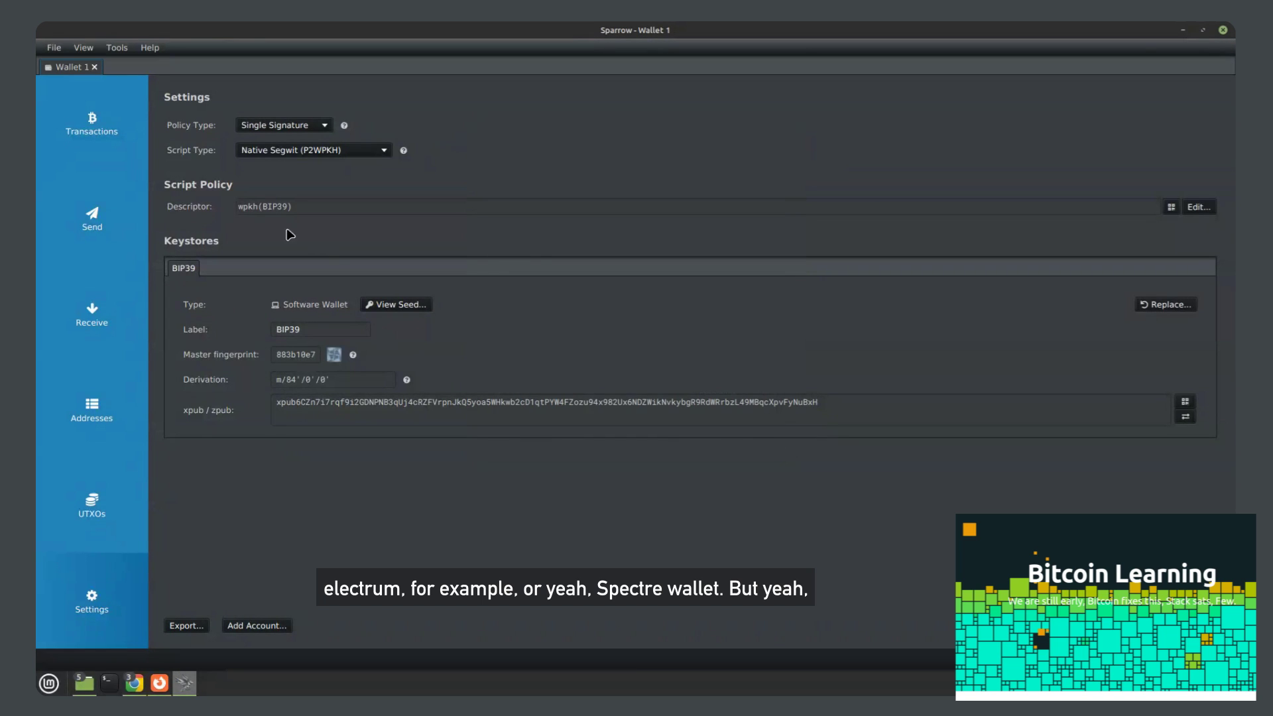
# Check Wallet 1's UTXOs and balance, then view its receive and change addresses.
pyautogui.click(92, 504)
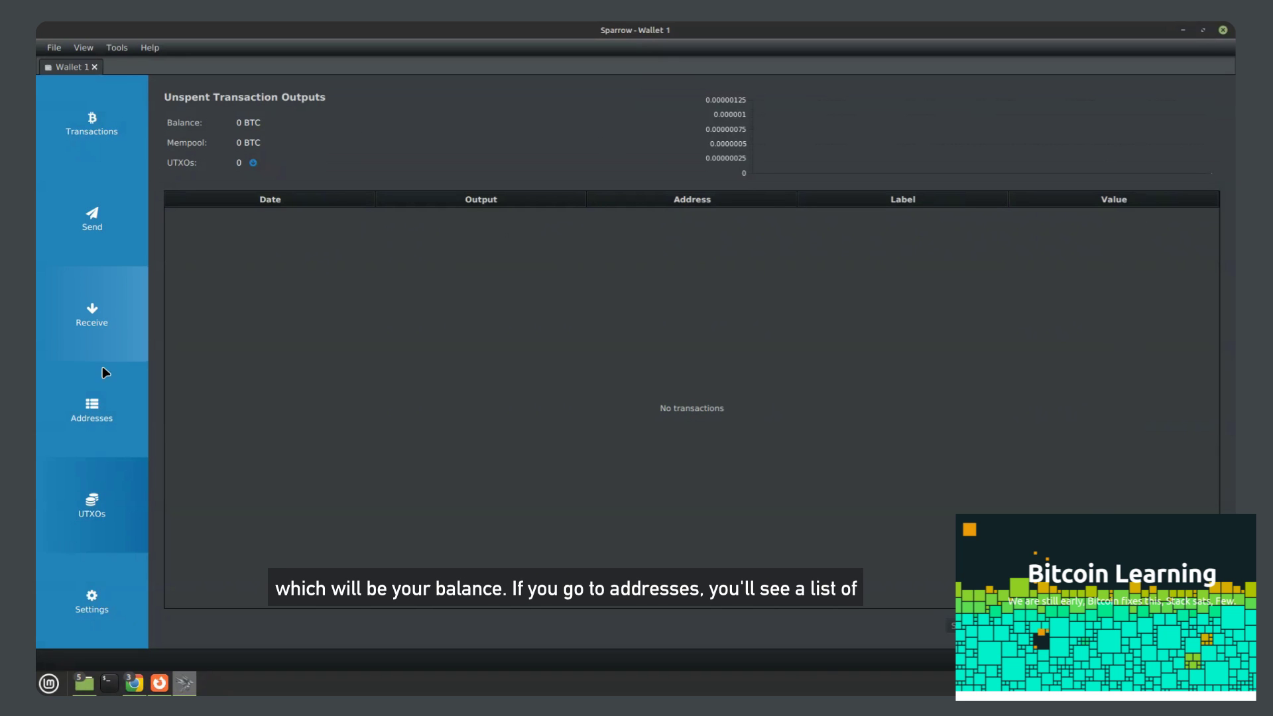
pyautogui.click(97, 411)
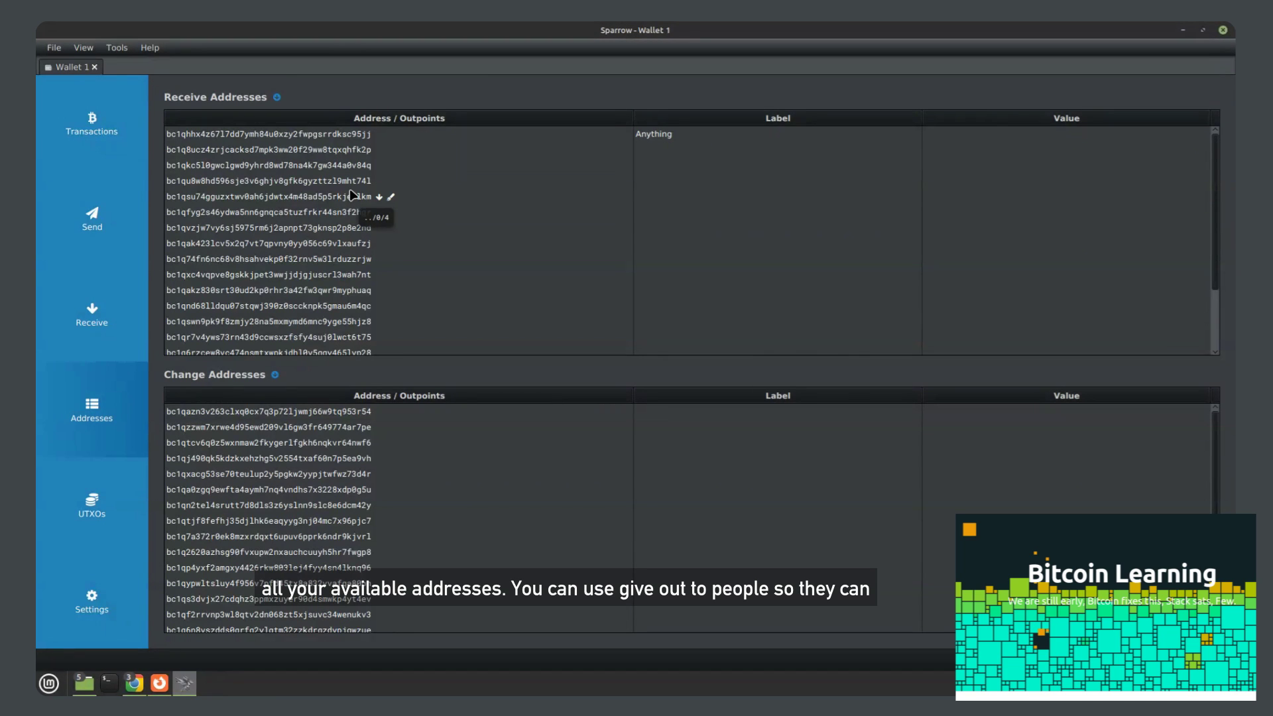
# Relabel the first receive address from 'Anything' to 'jnsdklmsd'.
pyautogui.click(100, 315)
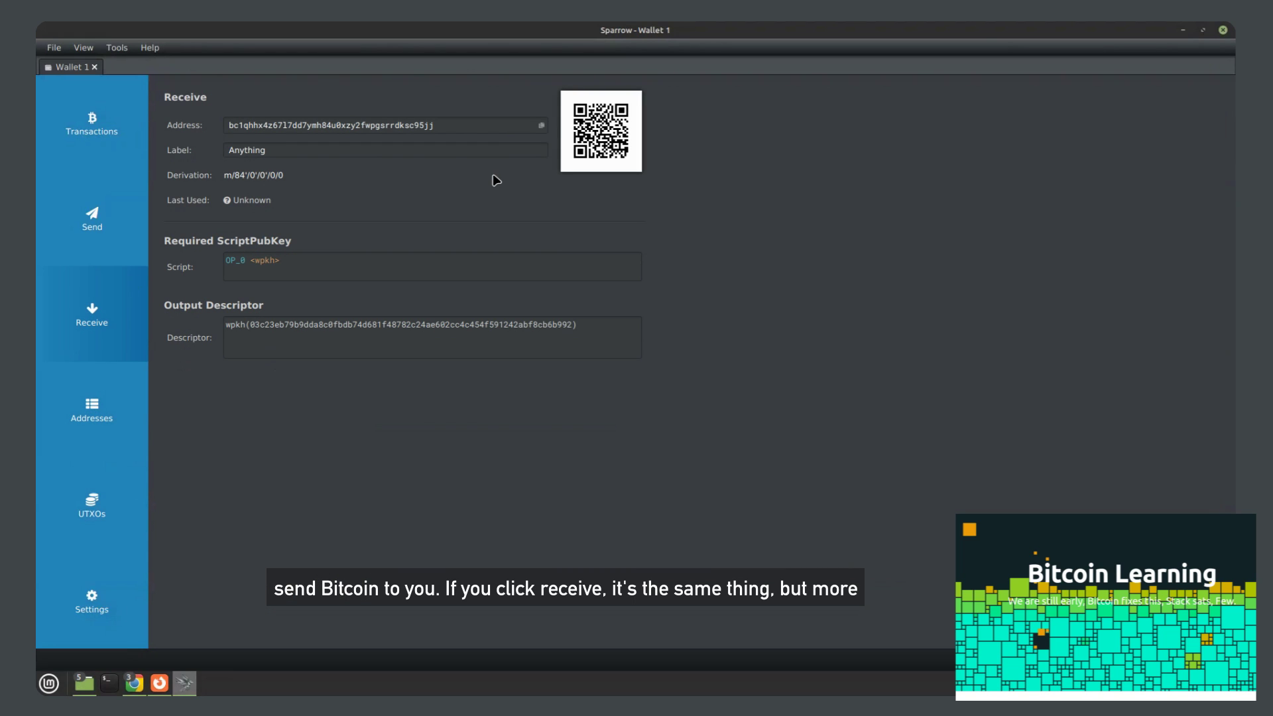
pyautogui.doubleClick(322, 151)
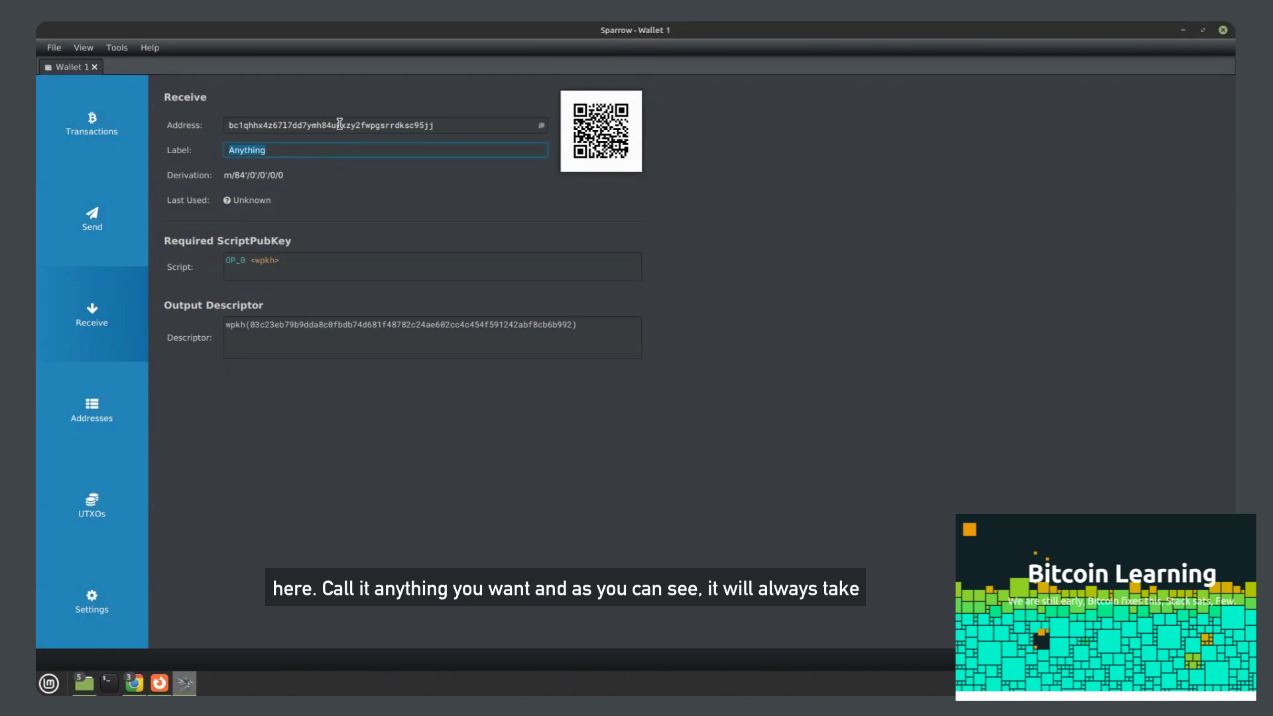
pyautogui.write('jnsdklmsd')
# Back in the address lists, open the receive address at m/84'/0'/0'/0/2 for receiving.
pyautogui.click(102, 405)
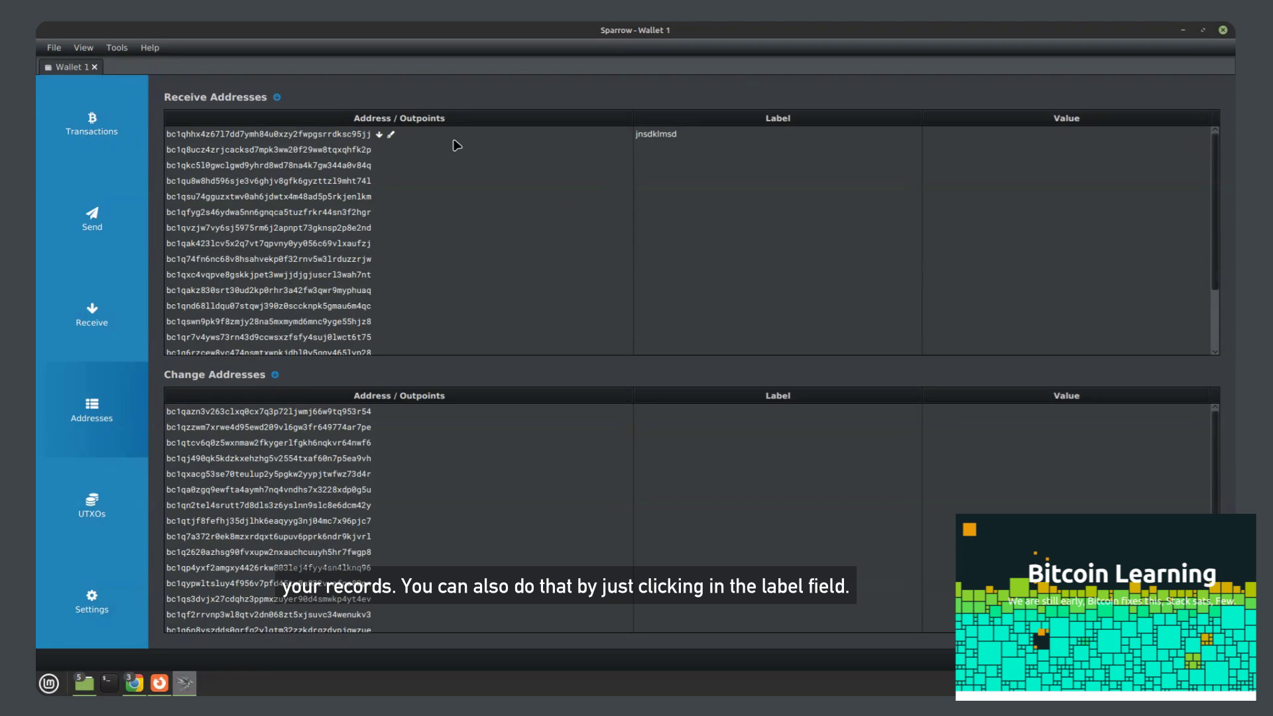
pyautogui.click(658, 156)
pyautogui.click(655, 152)
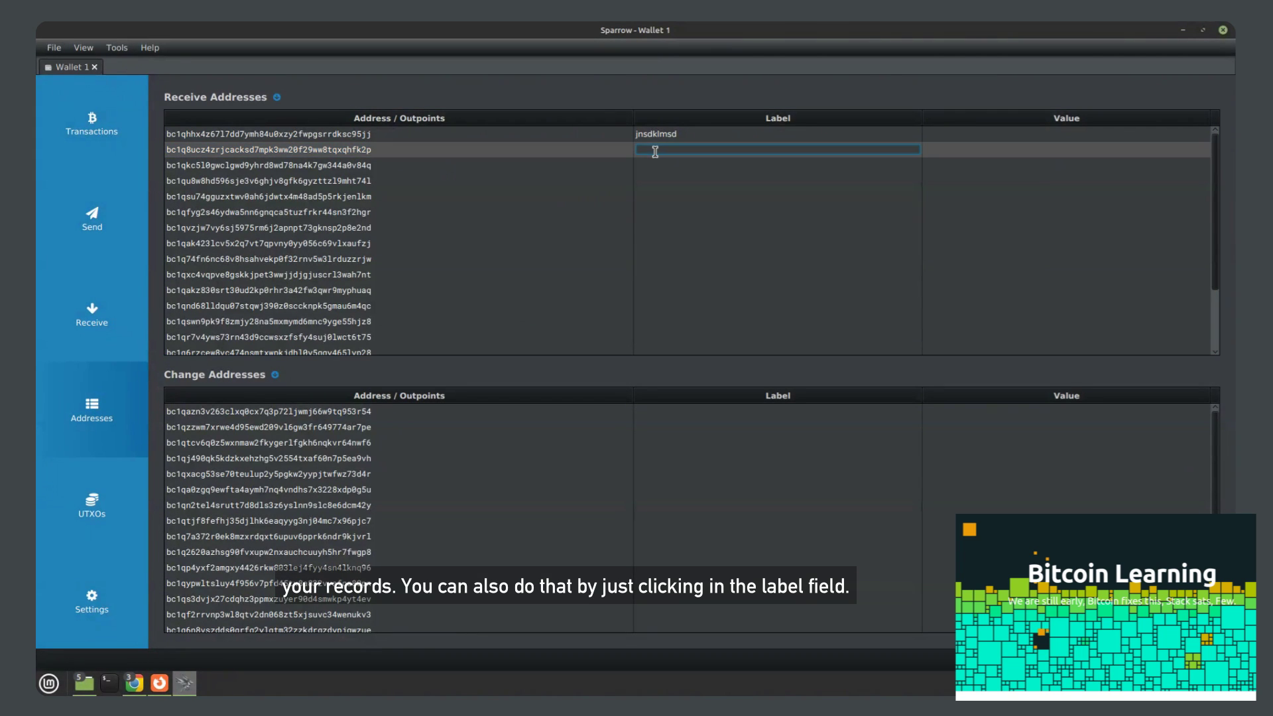
pyautogui.doubleClick(657, 163)
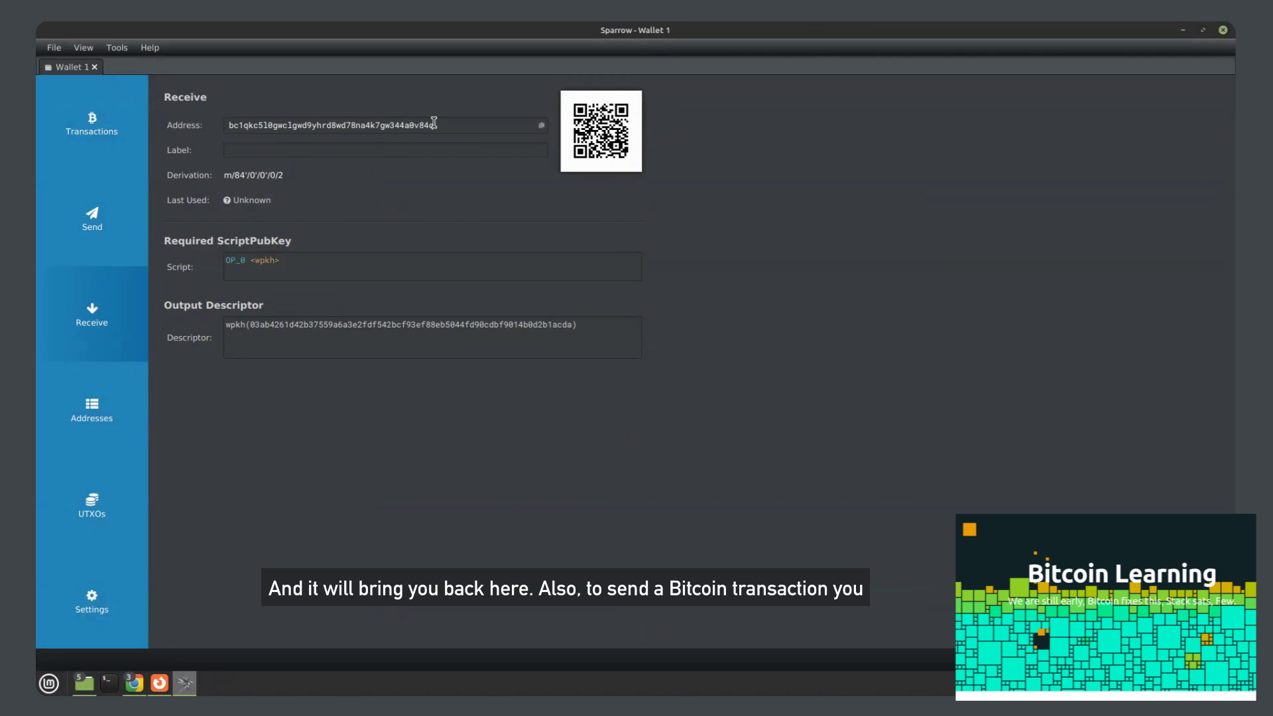
# In the Send form, try the fee rate at low, high, then moderate priority.
pyautogui.click(83, 222)
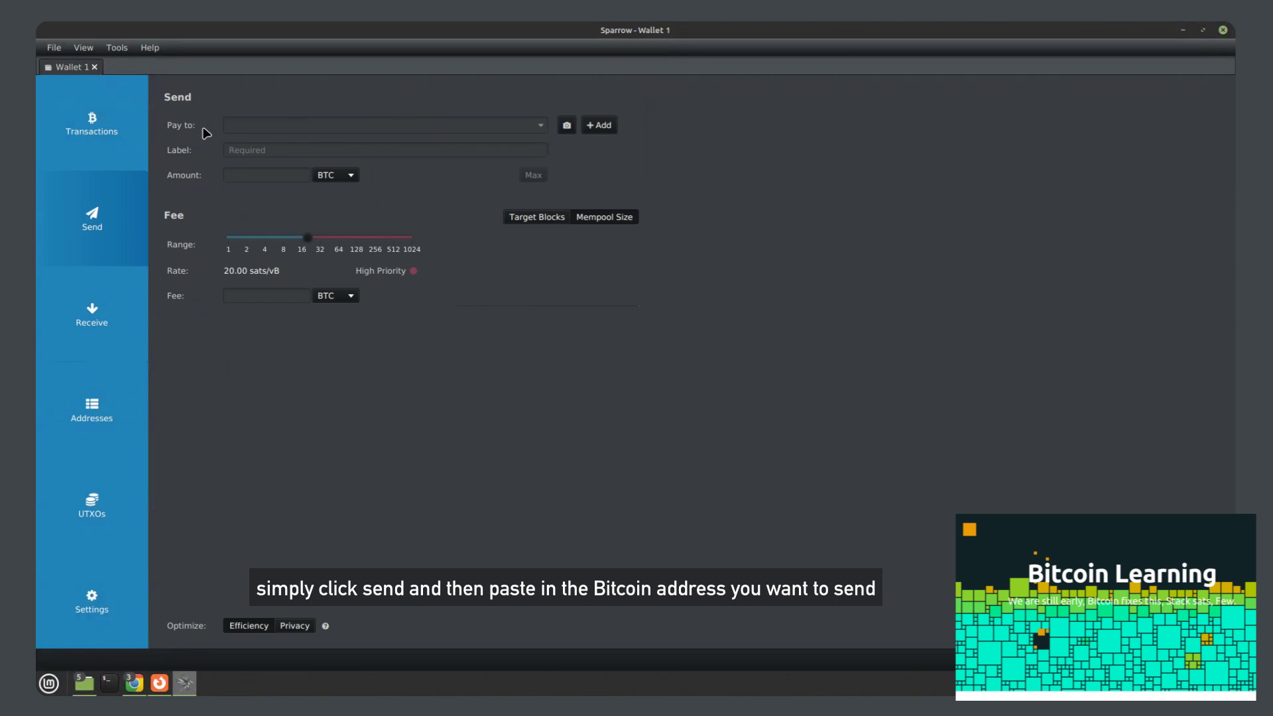
pyautogui.click(288, 131)
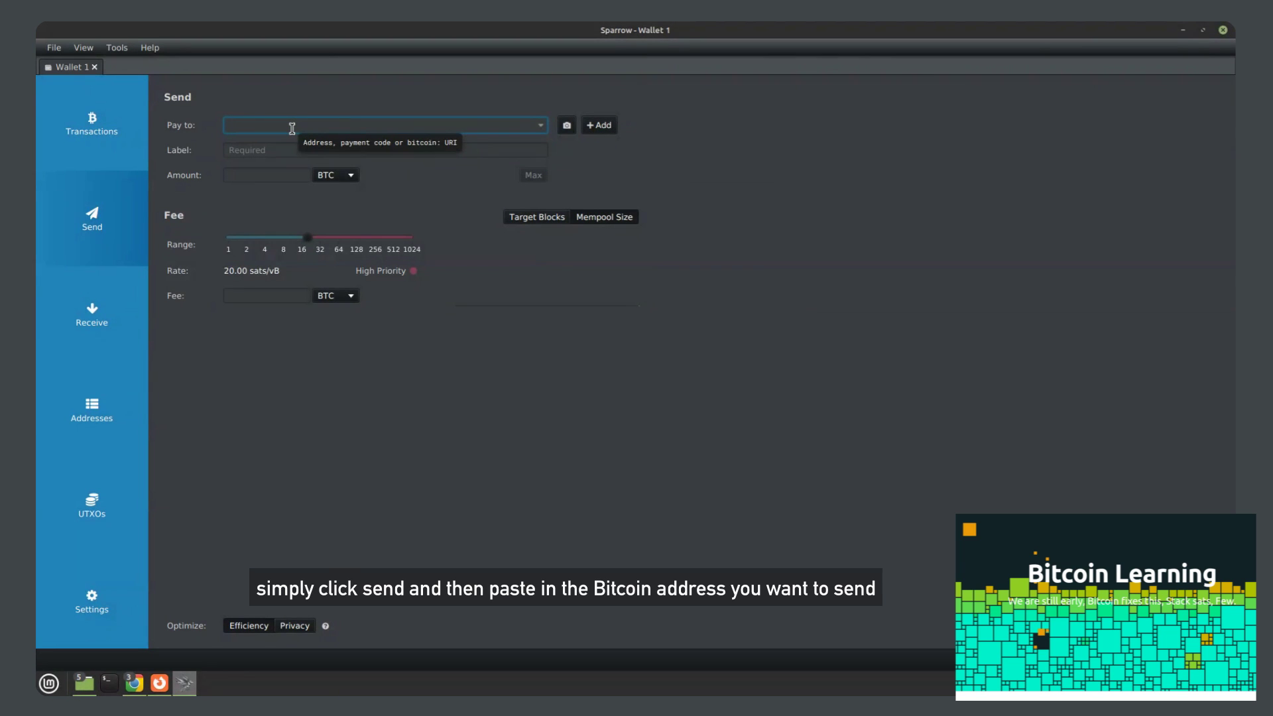
pyautogui.moveTo(308, 240); pyautogui.dragTo(249, 244)
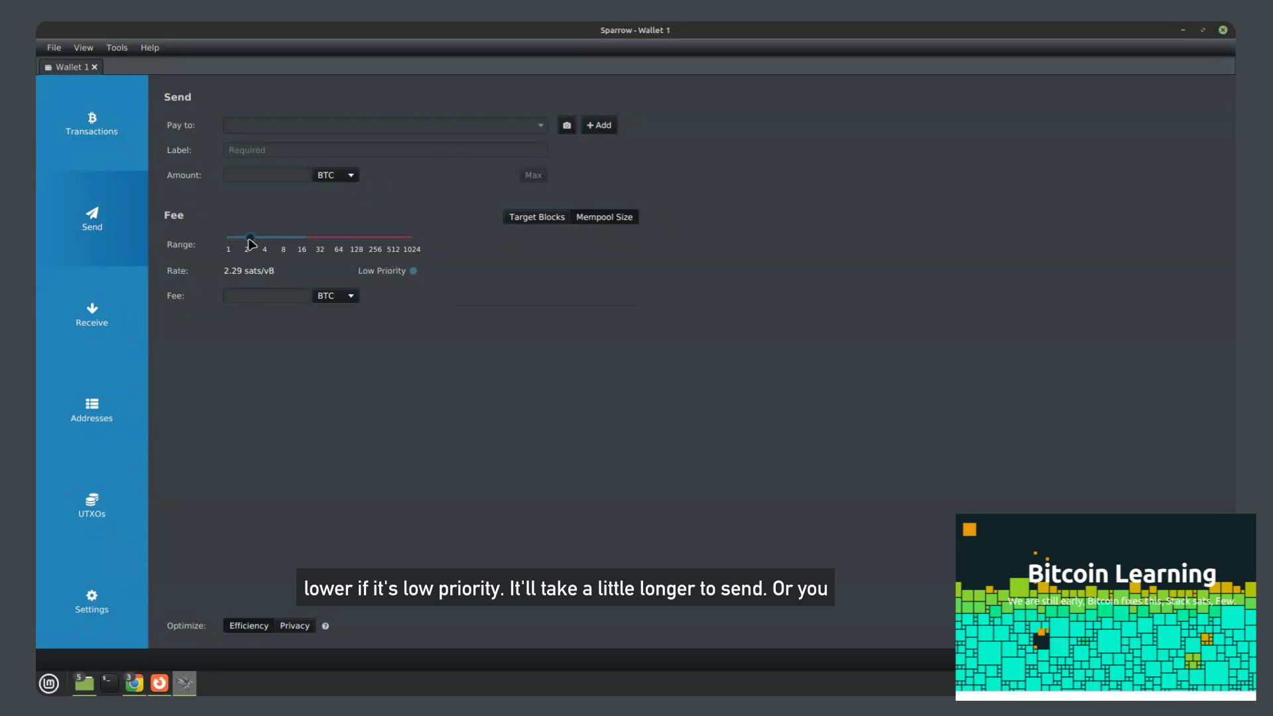
pyautogui.moveTo(251, 244); pyautogui.dragTo(345, 240)
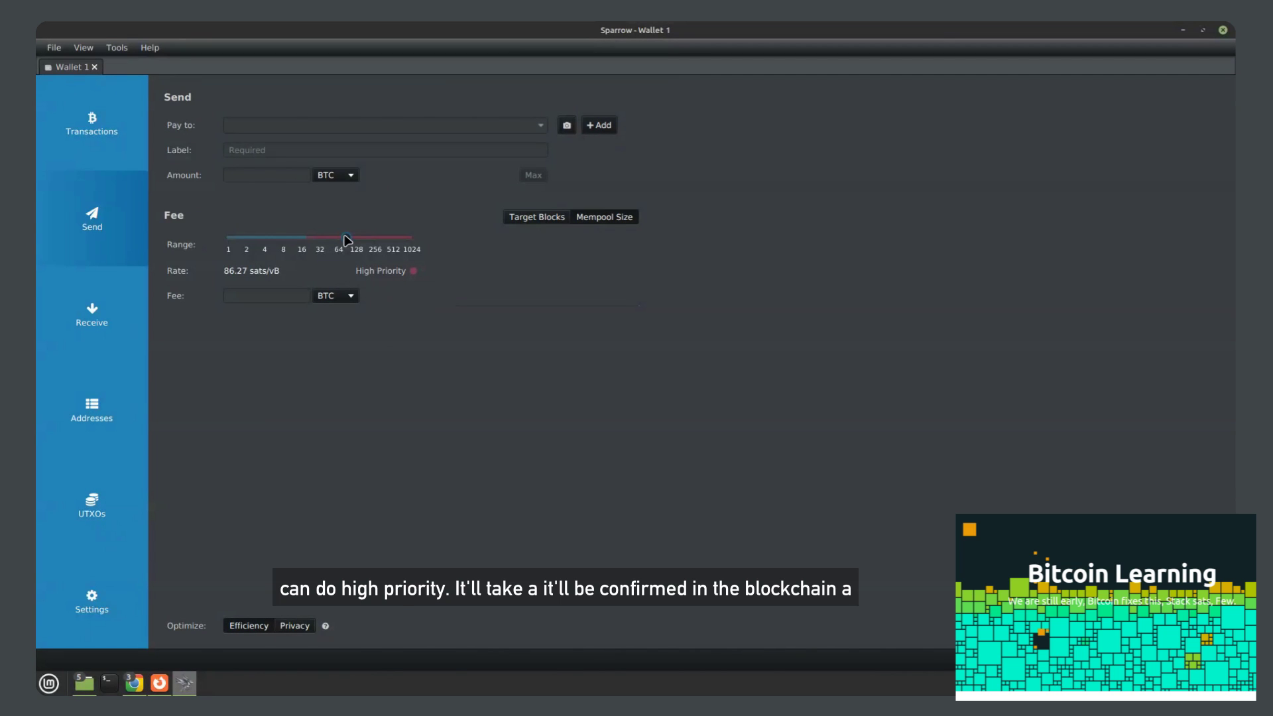
pyautogui.moveTo(346, 240); pyautogui.dragTo(306, 246)
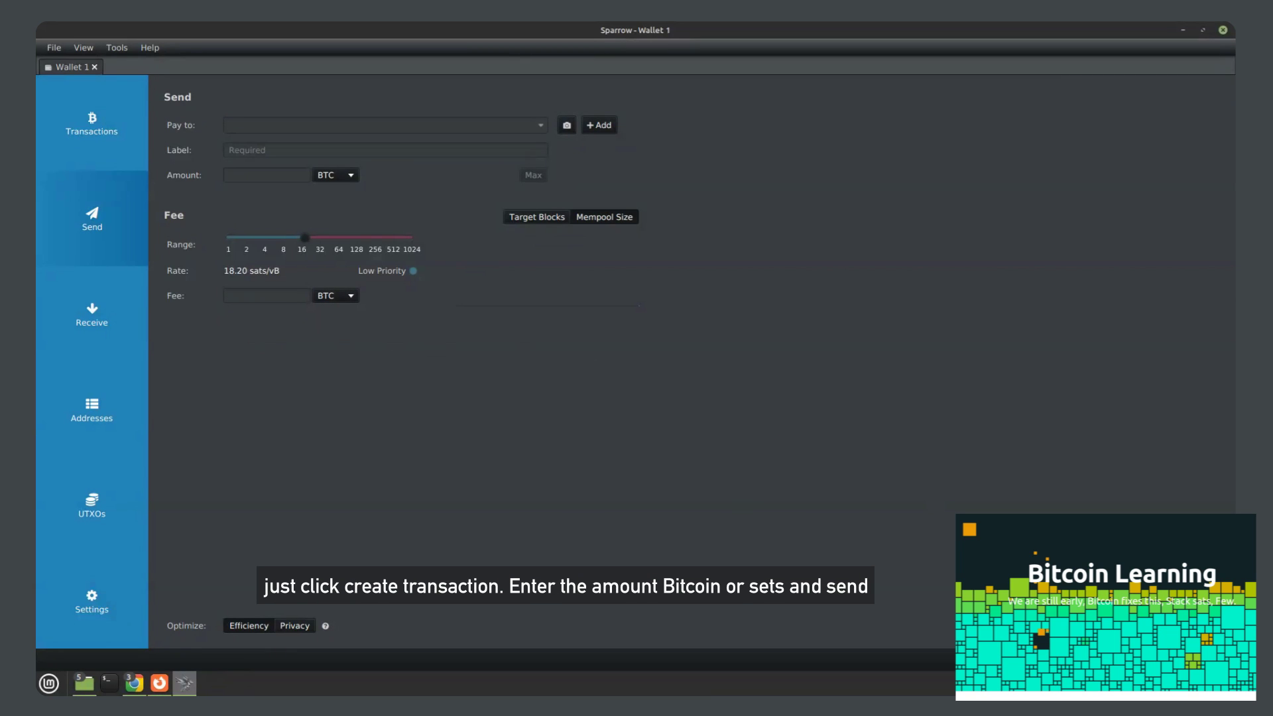
# Switch the send amount unit from BTC to sats and return to Transactions.
pyautogui.click(292, 175)
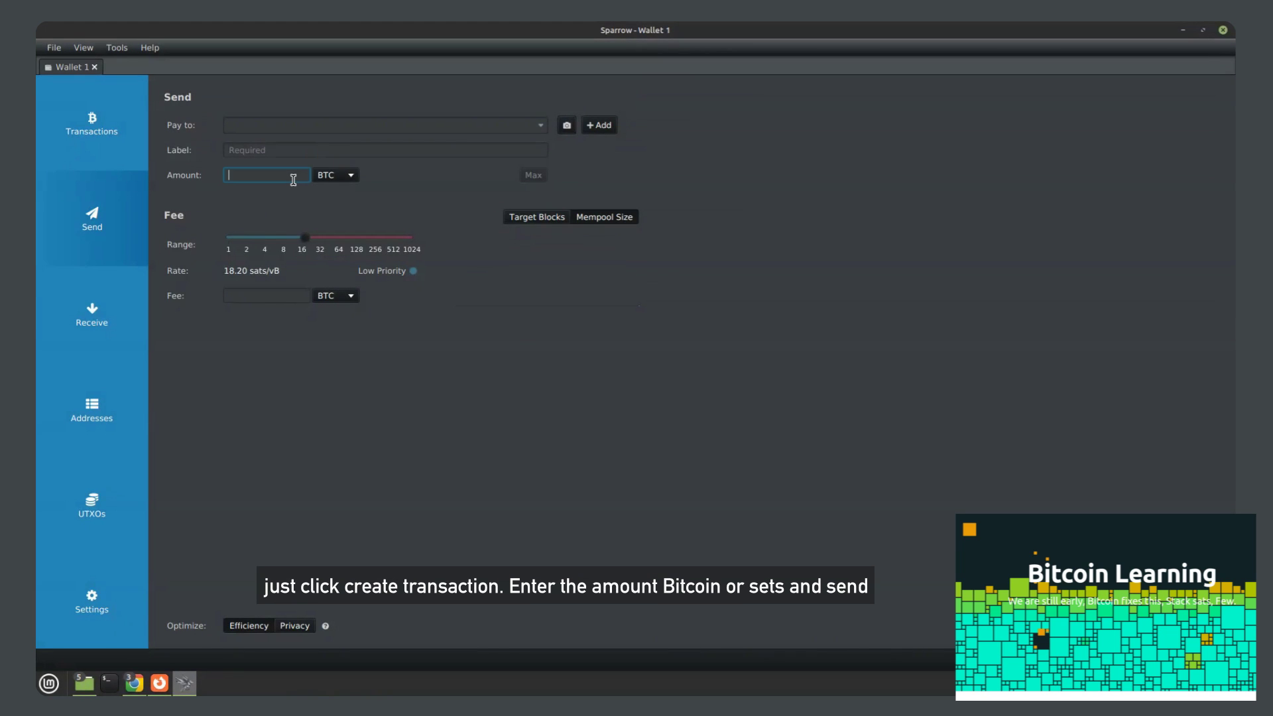
pyautogui.click(332, 179)
pyautogui.click(325, 205)
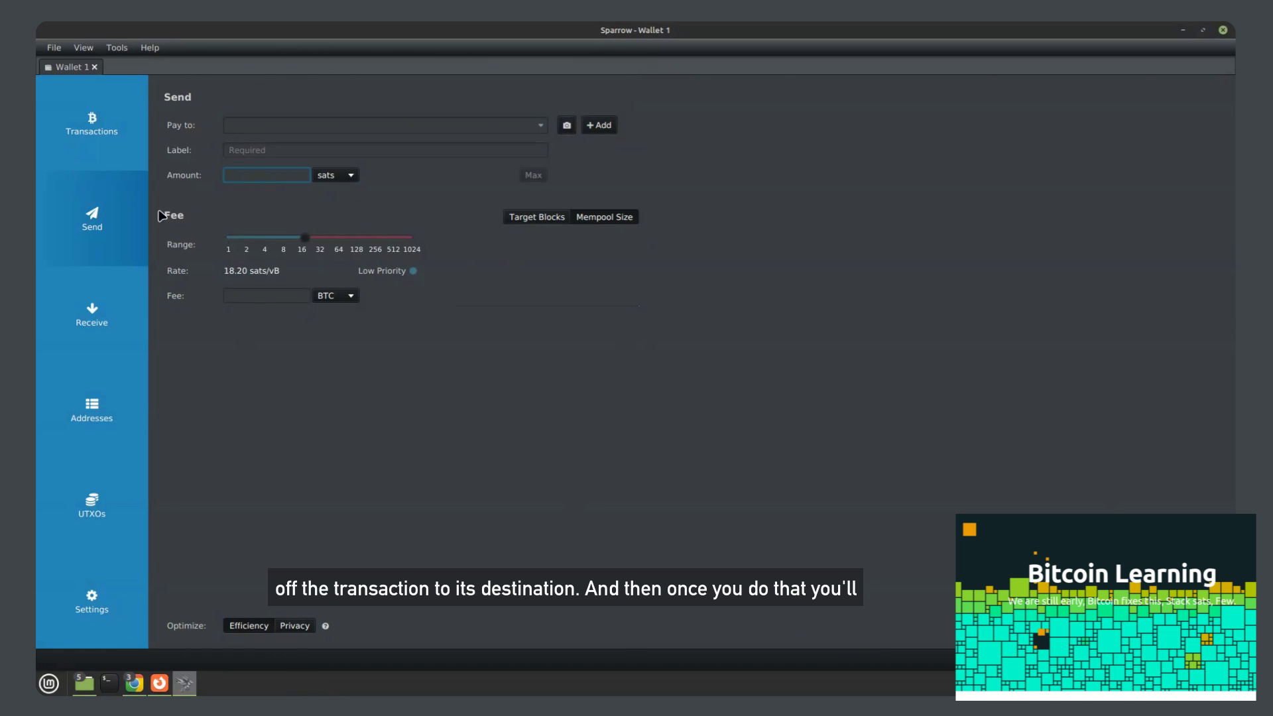
pyautogui.click(87, 137)
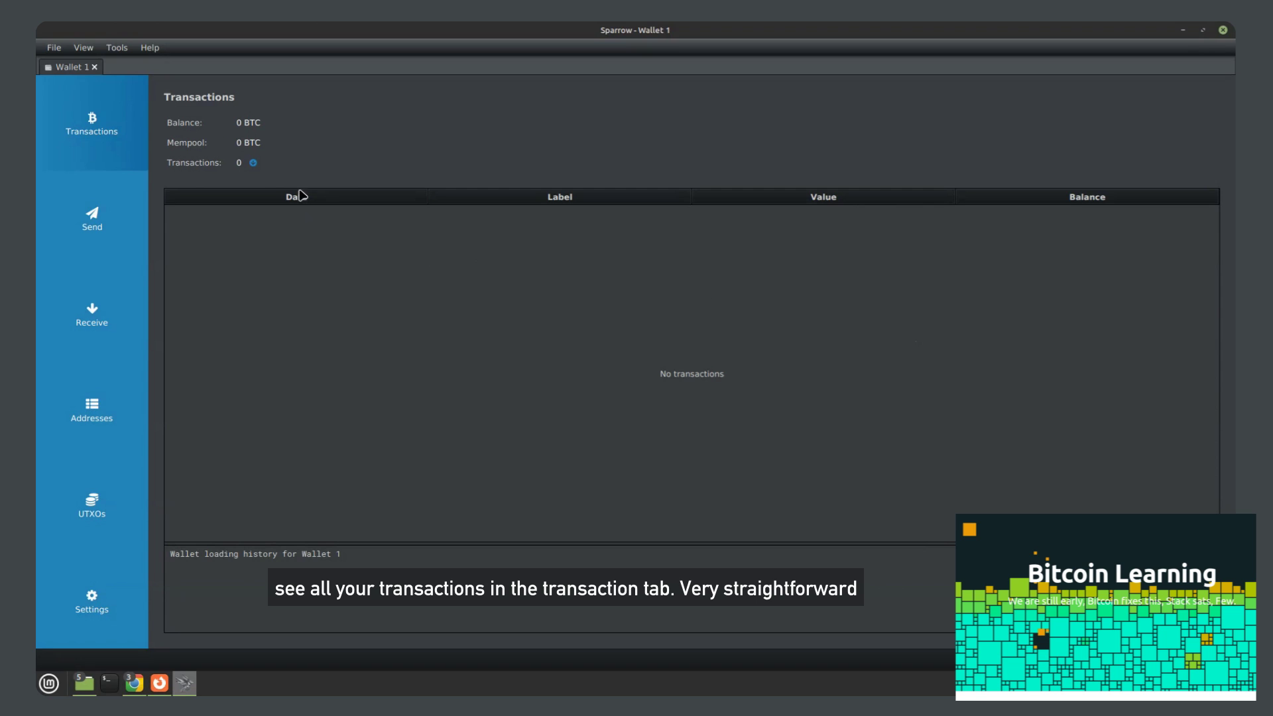
# Open Preferences and keep mempool.space explorer, USD currency and Coingecko exchange rates.
pyautogui.click(57, 50)
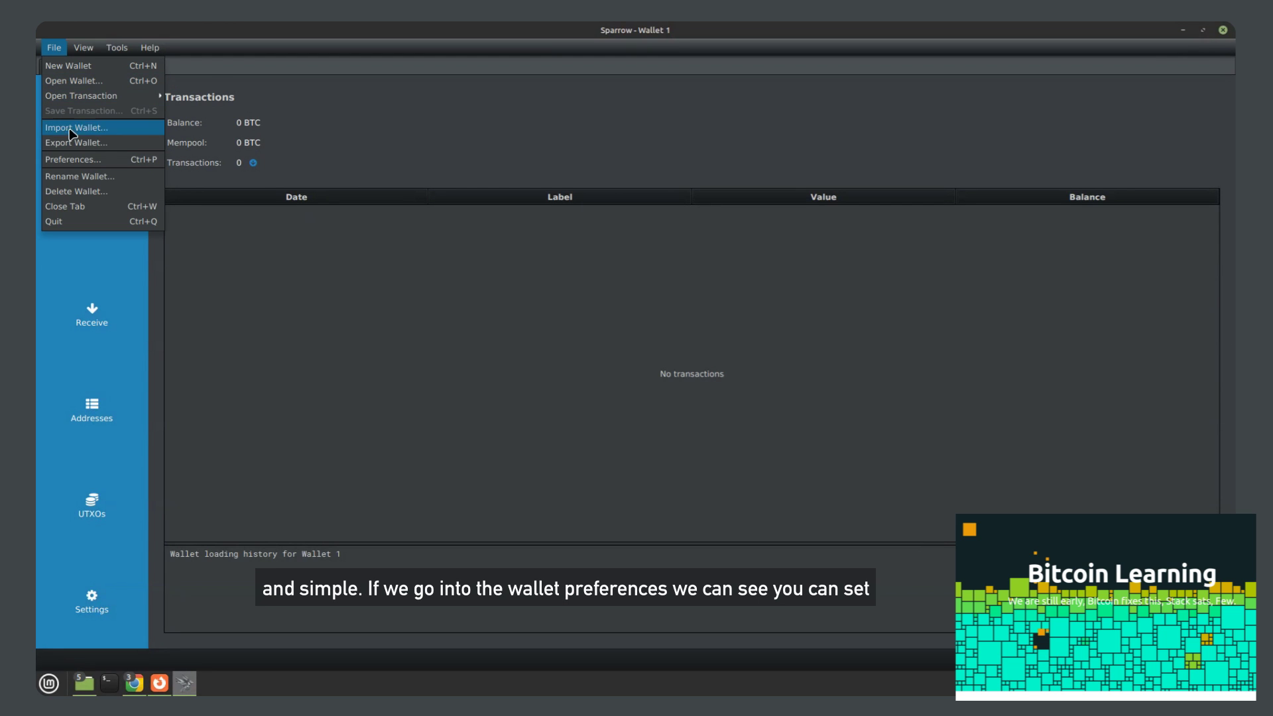
pyautogui.click(83, 159)
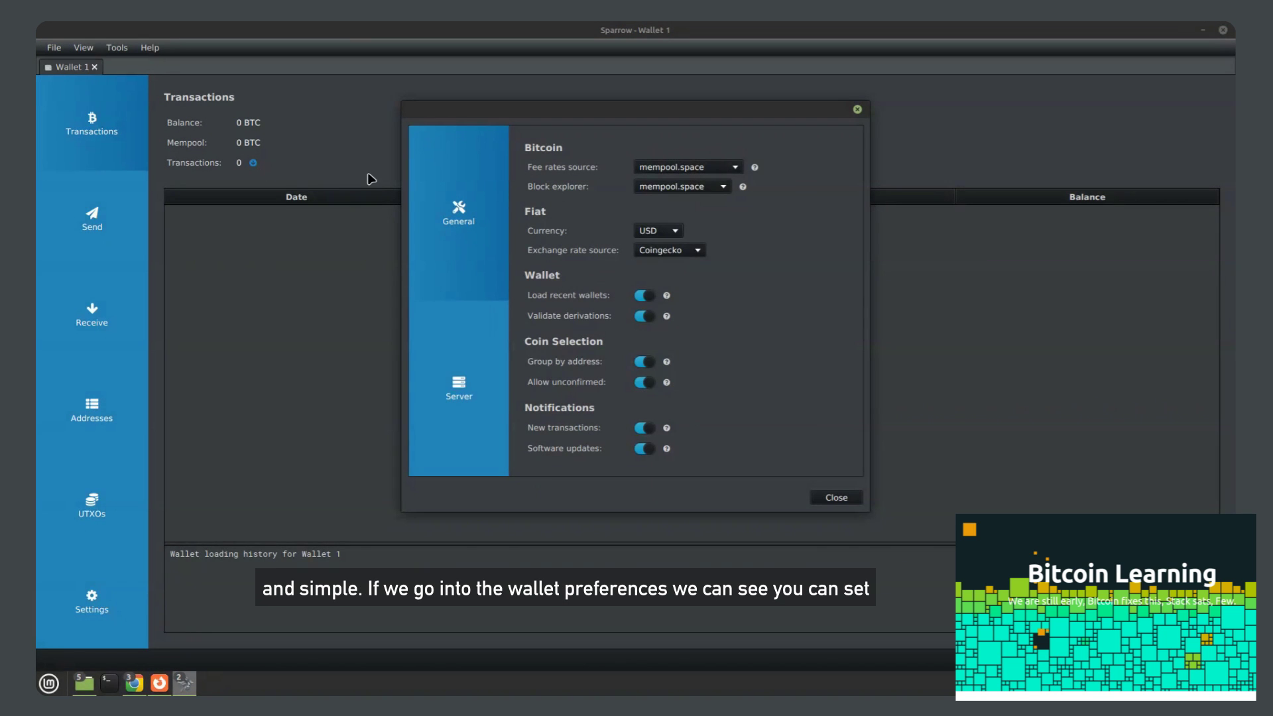
pyautogui.click(703, 186)
pyautogui.click(814, 266)
pyautogui.click(676, 232)
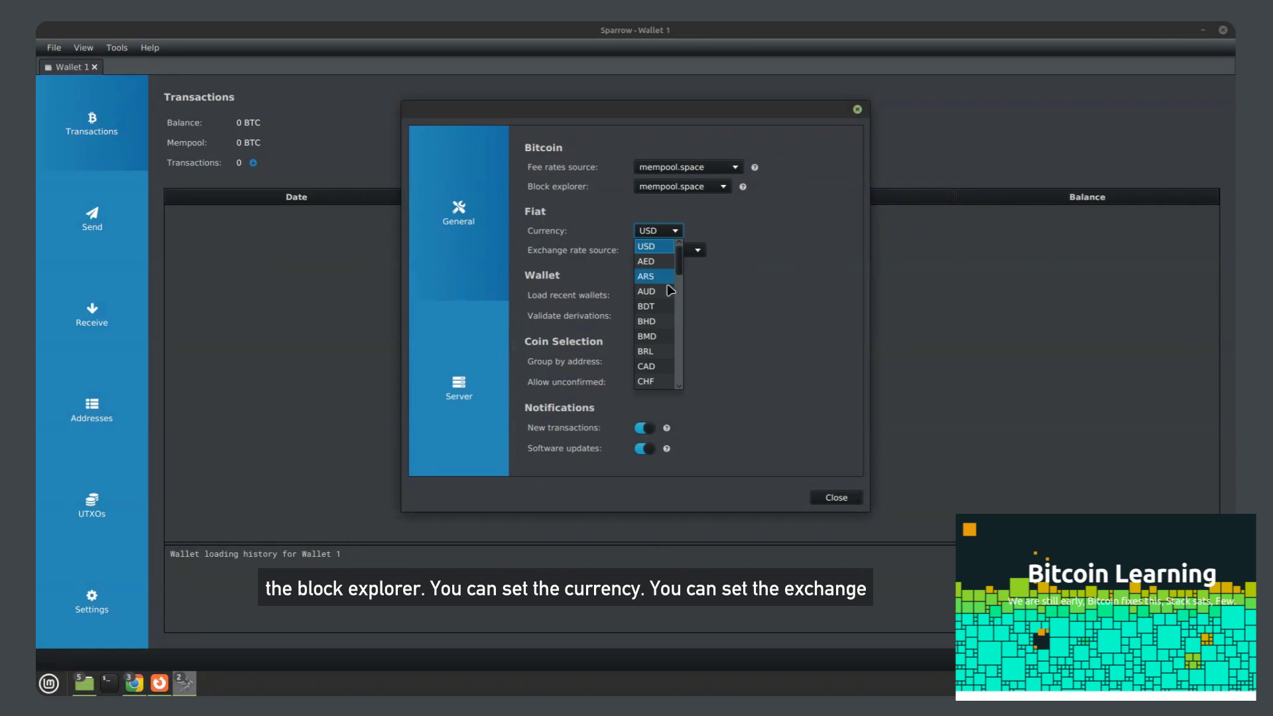
pyautogui.click(798, 275)
pyautogui.click(692, 252)
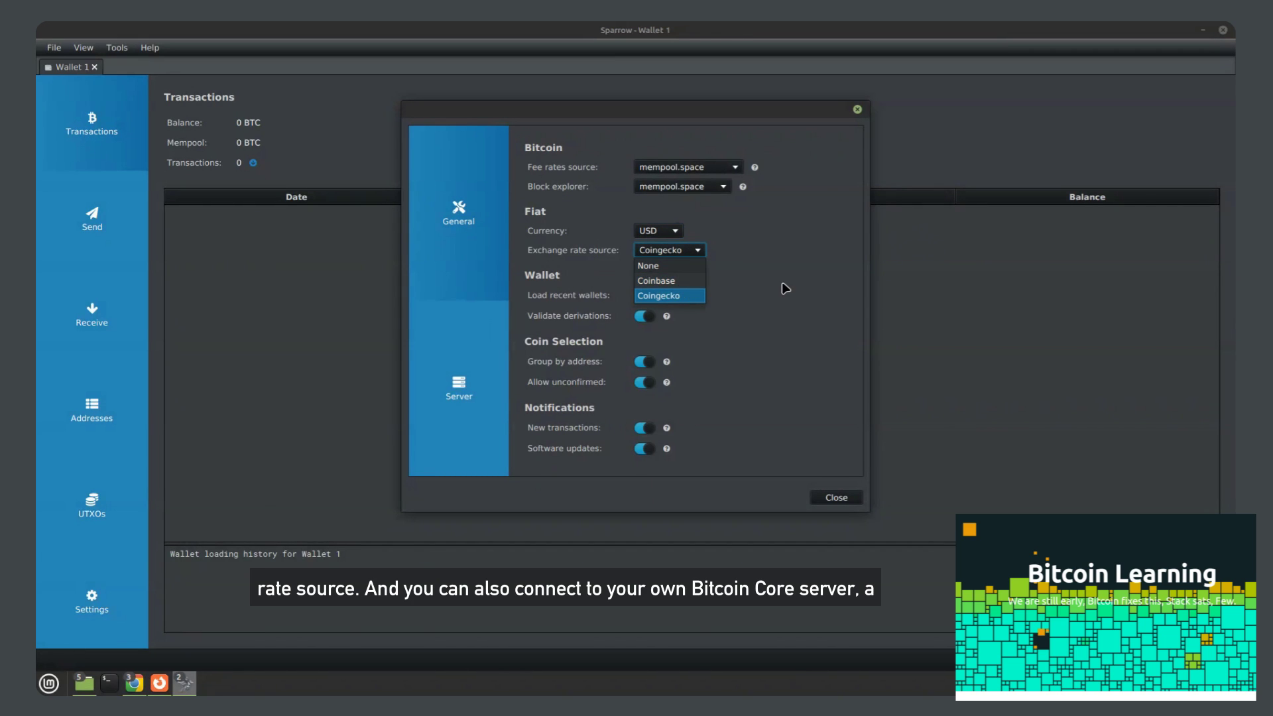
pyautogui.click(785, 289)
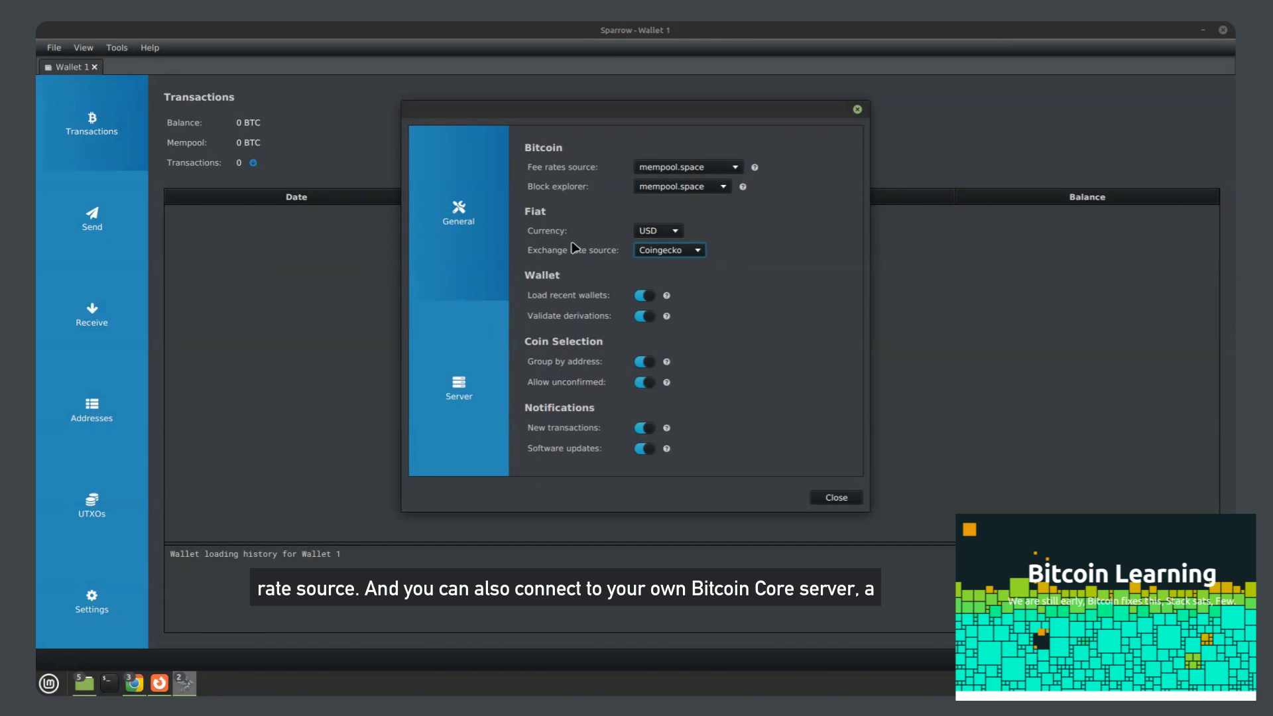
# Compare Bitcoin Core and Private Electrum options, select Public Server, and close Preferences.
pyautogui.click(468, 394)
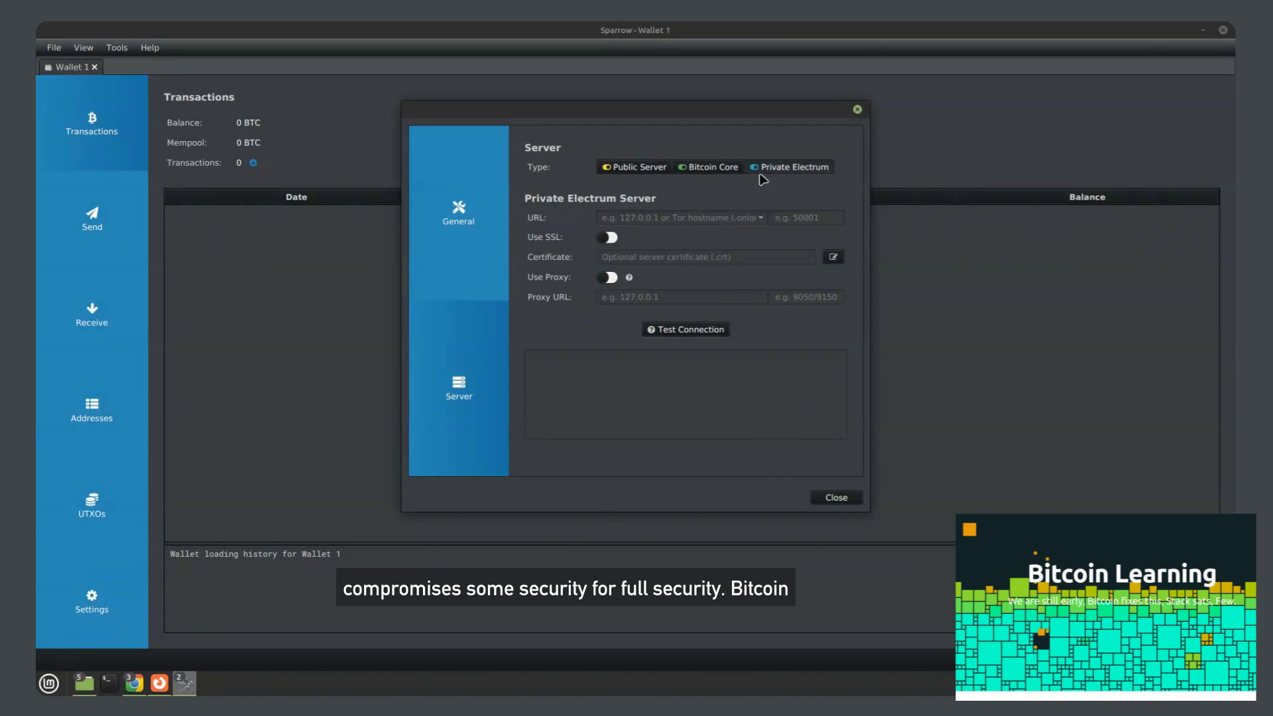
pyautogui.click(704, 172)
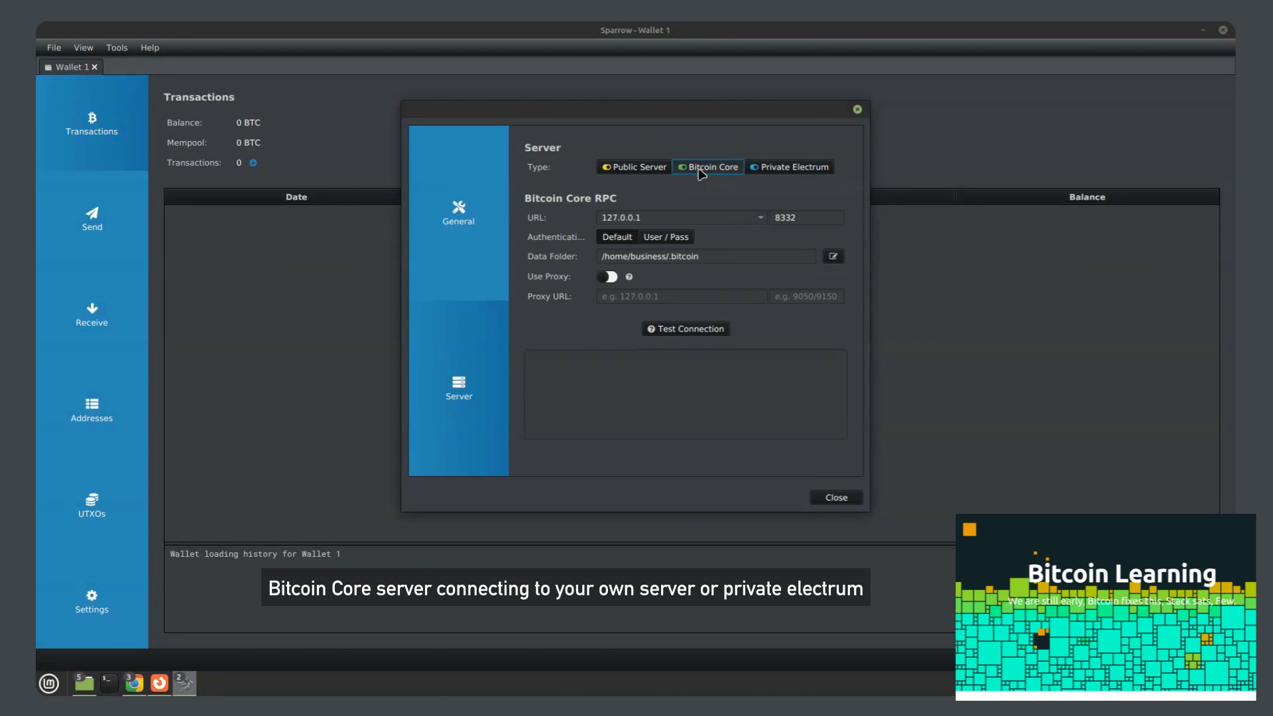
pyautogui.click(789, 168)
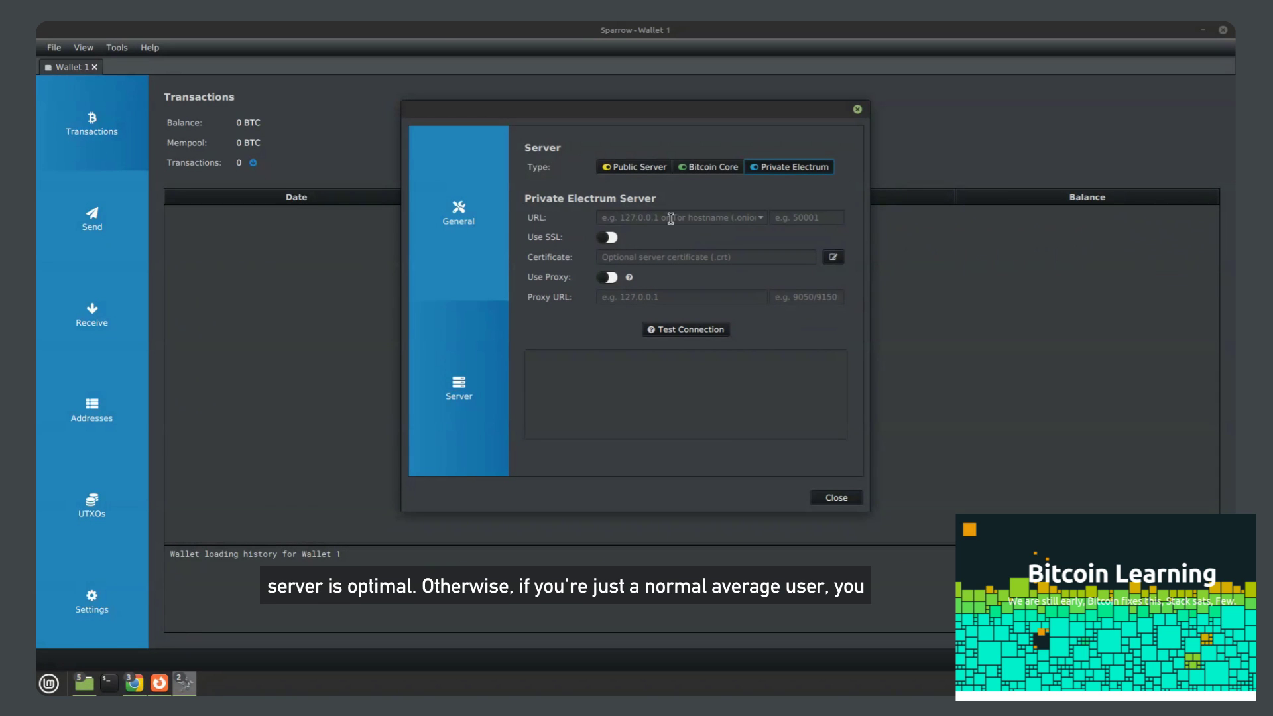
pyautogui.click(638, 168)
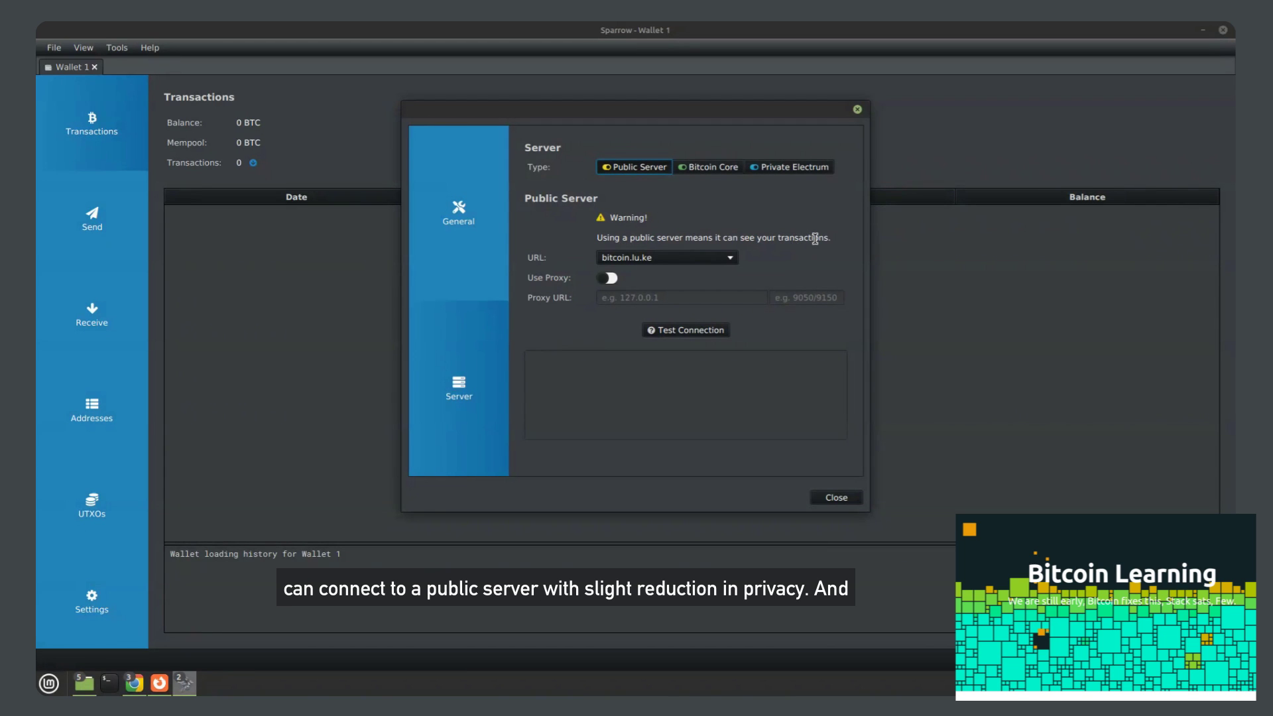
pyautogui.click(839, 502)
pyautogui.click(54, 49)
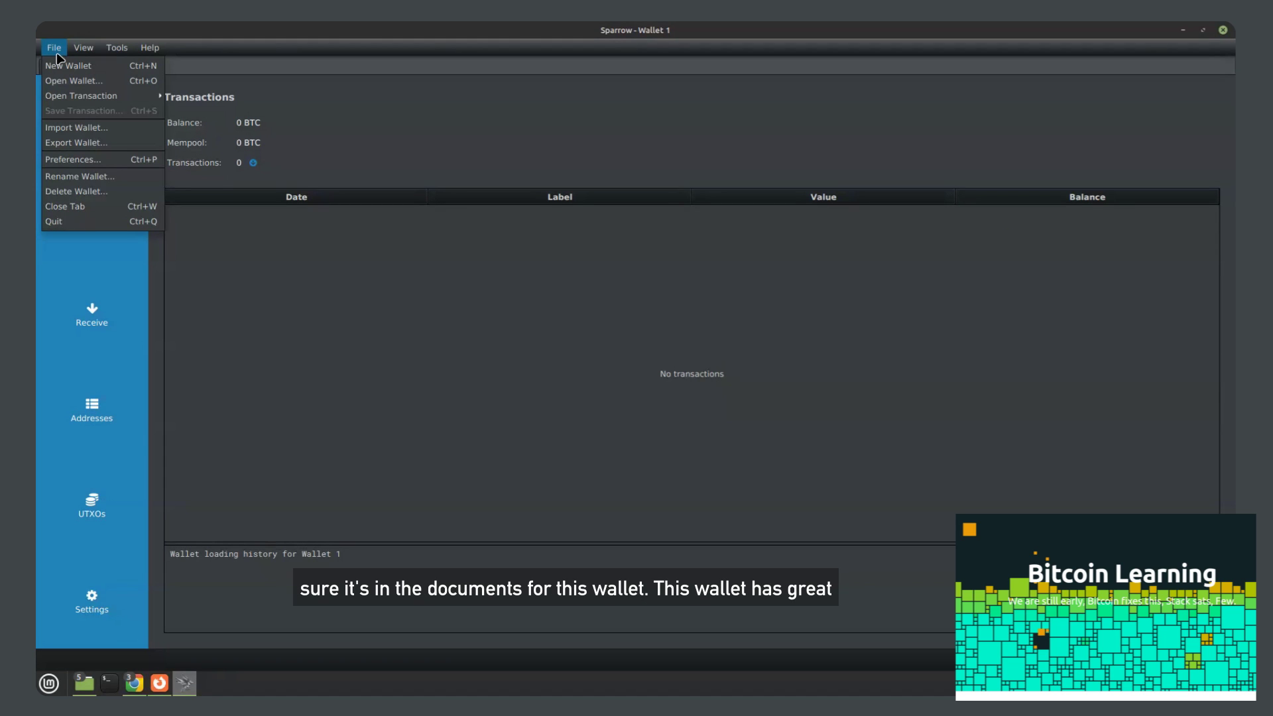
pyautogui.click(321, 502)
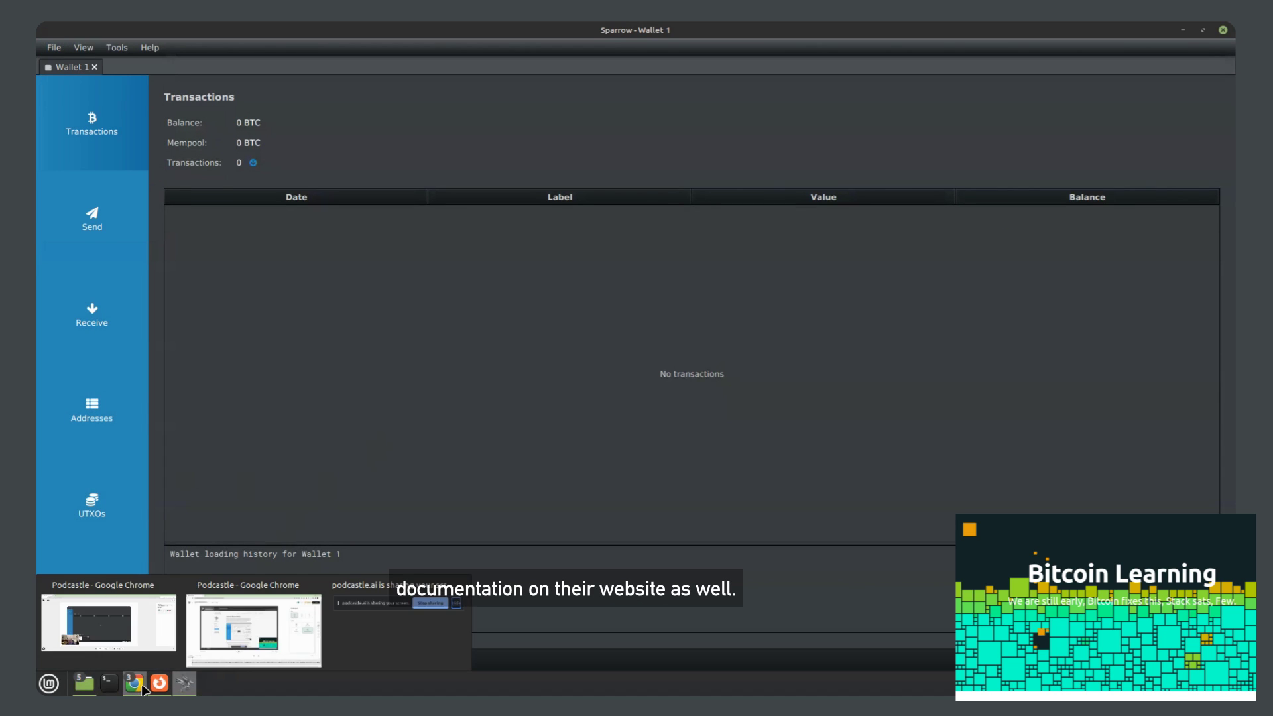
# In Firefox, go from the Sparrow docs to the download page, scroll it, and return after switching tabs.
pyautogui.click(159, 684)
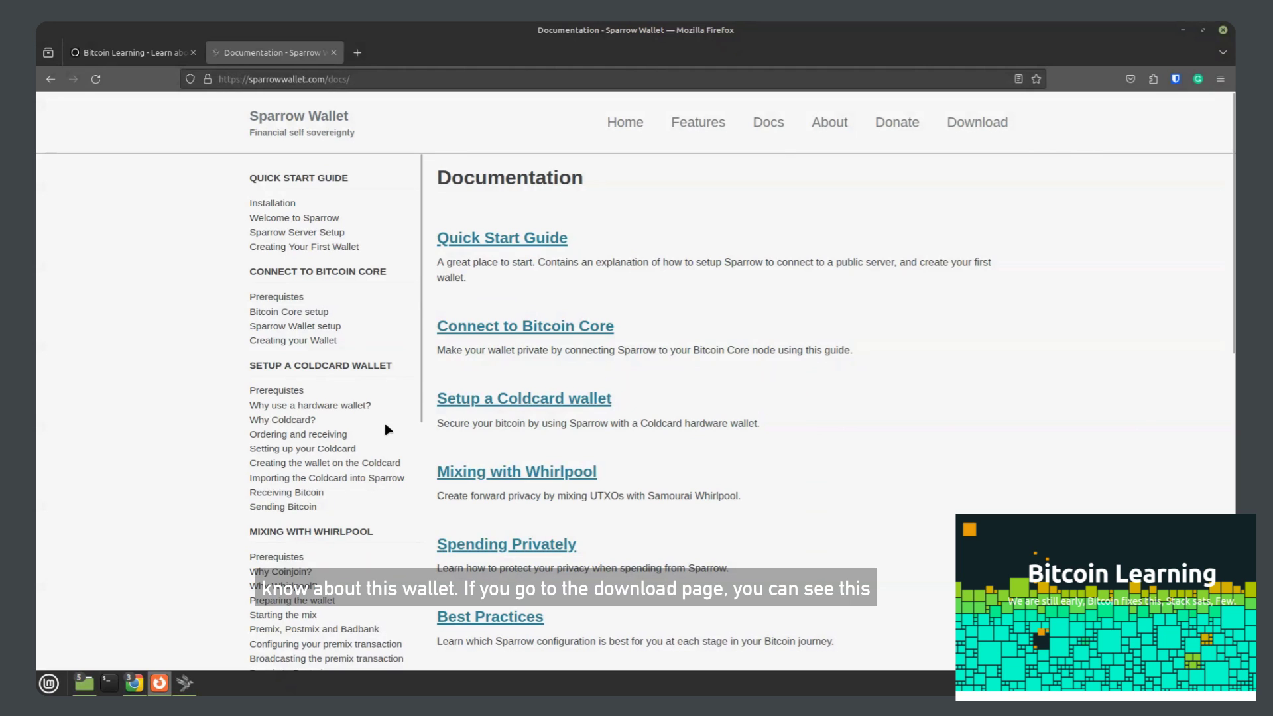
pyautogui.click(1000, 126)
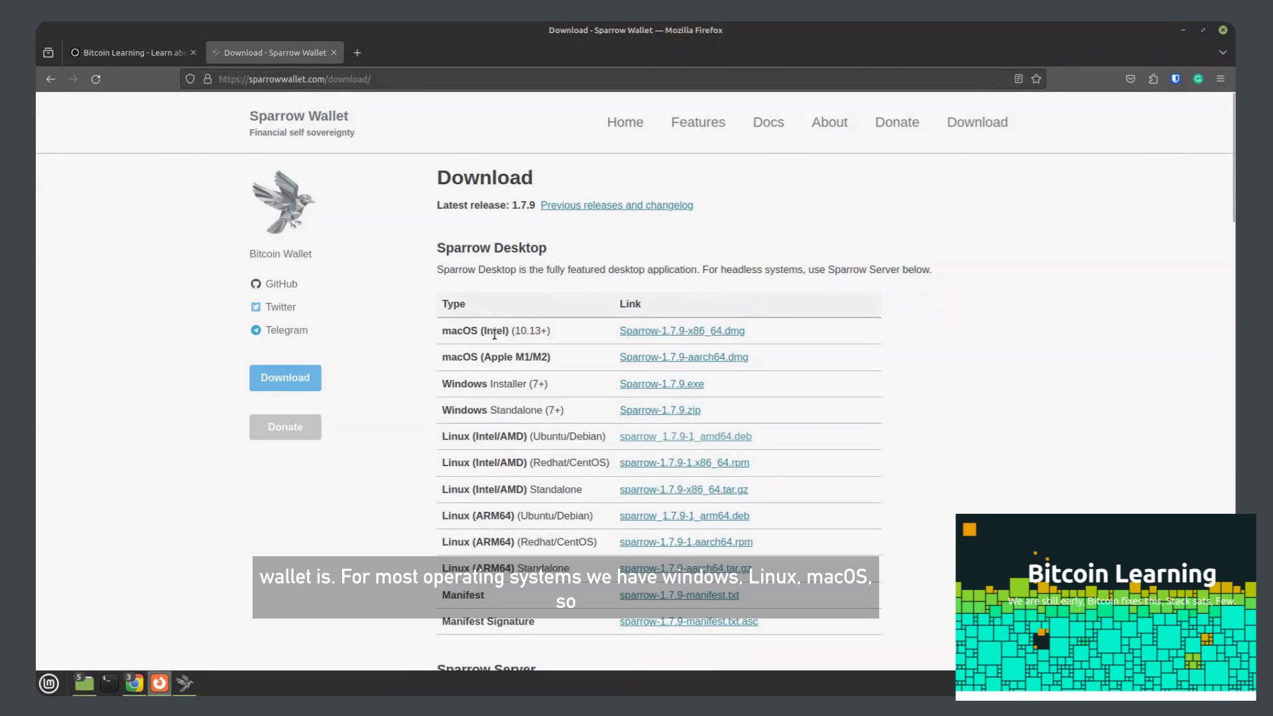
pyautogui.scroll(-5, 761, 345)
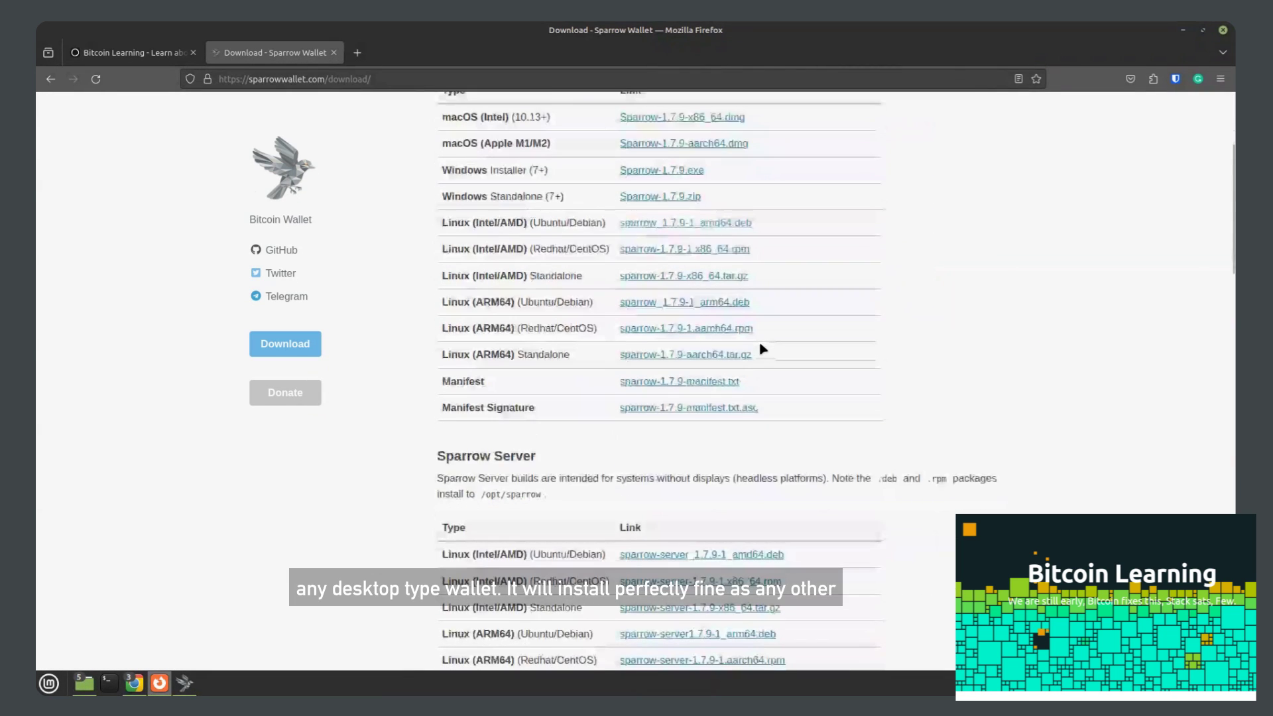
pyautogui.scroll(-6, 764, 340)
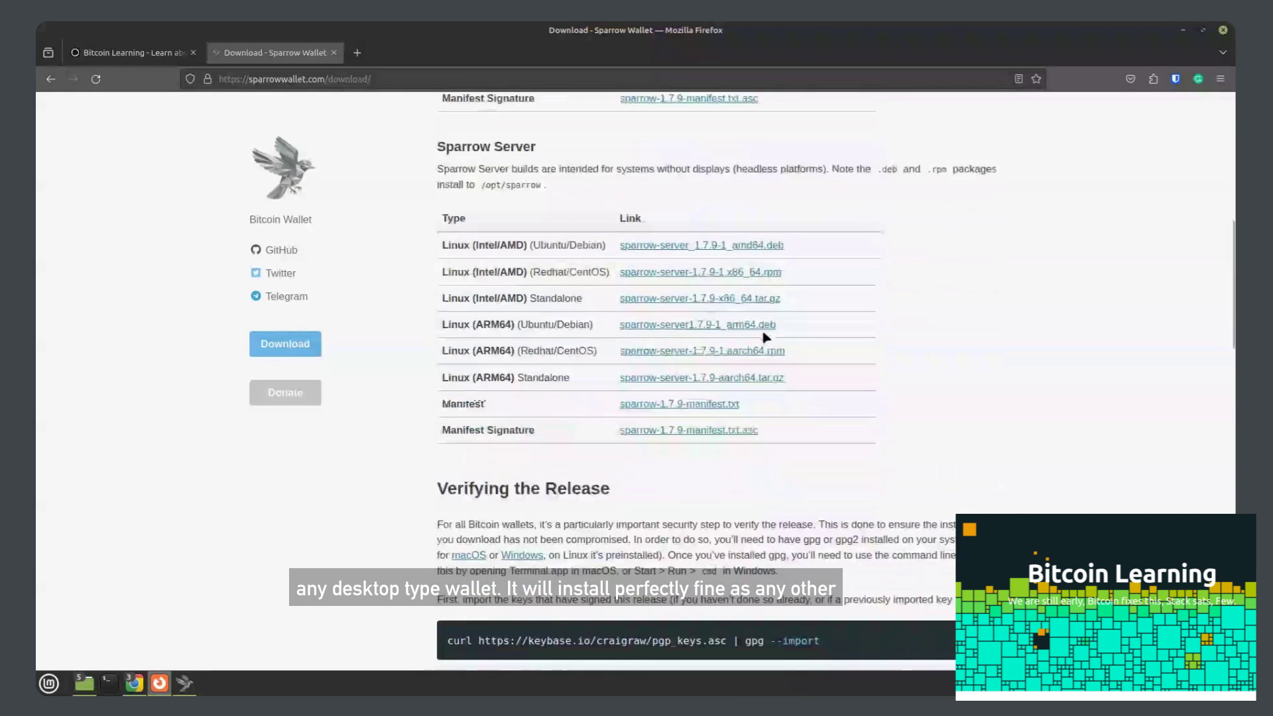
pyautogui.scroll(6, 764, 339)
pyautogui.scroll(5, 766, 339)
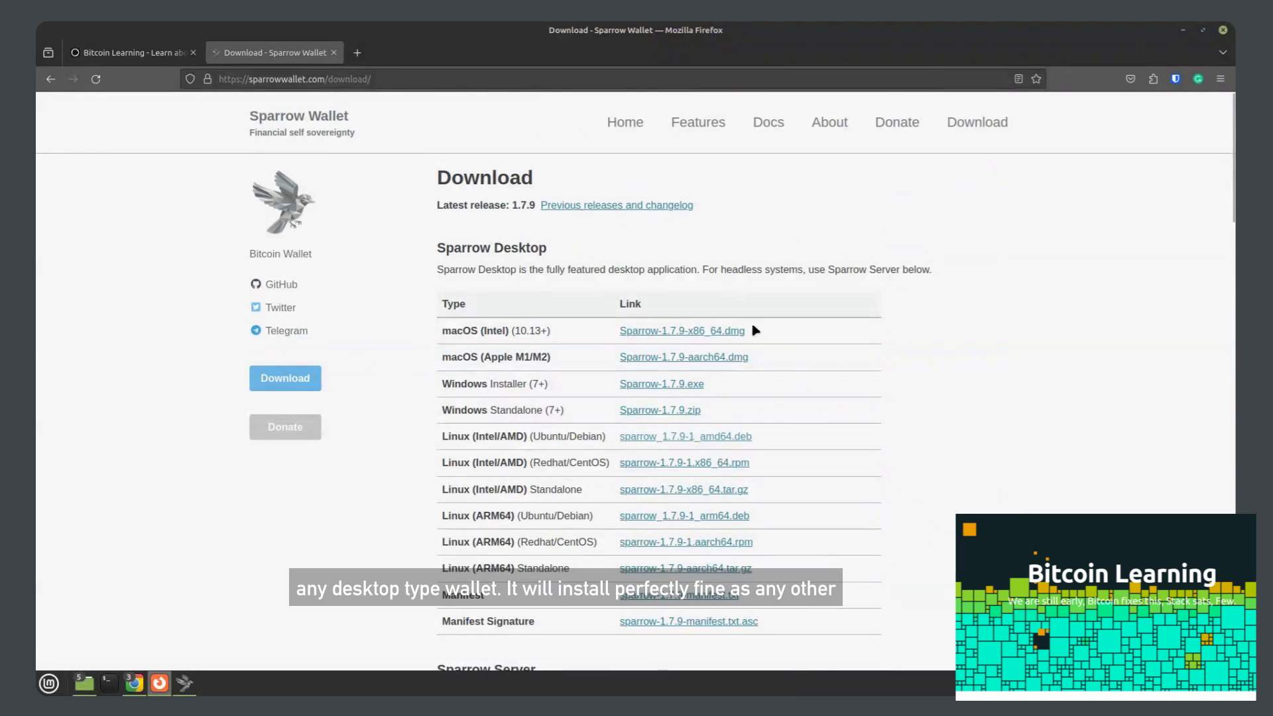
pyautogui.click(93, 54)
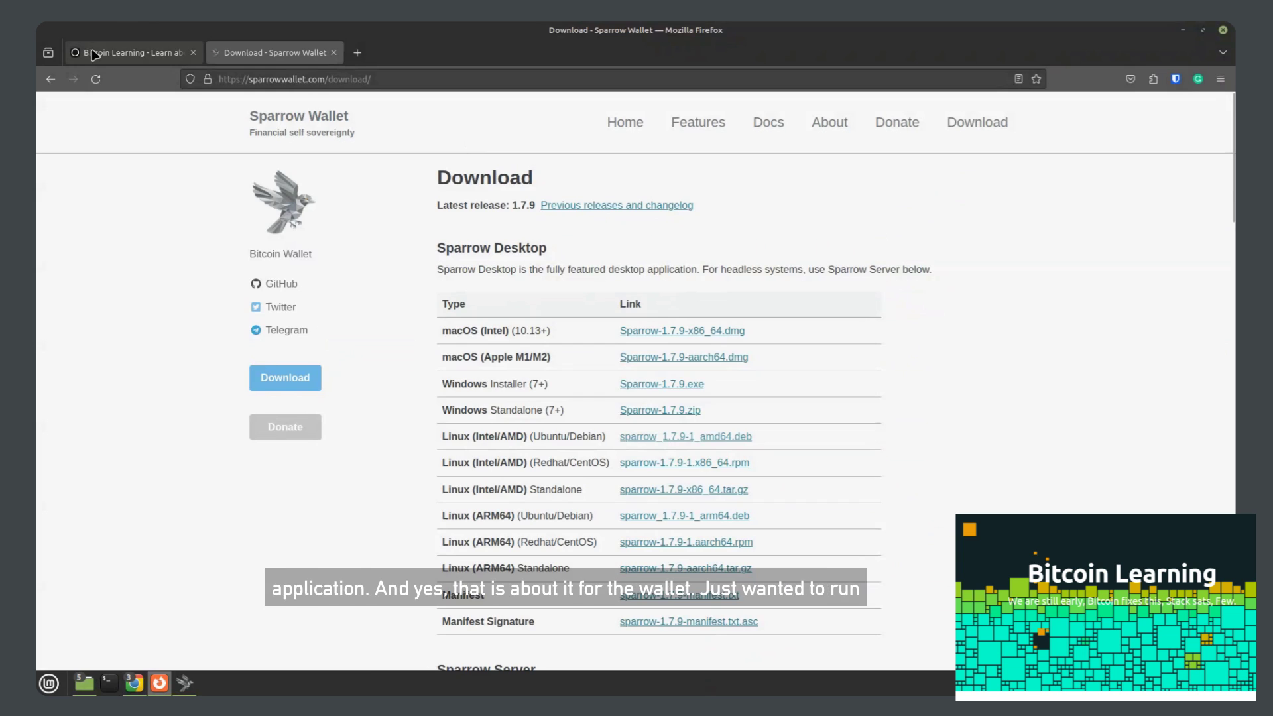
pyautogui.click(251, 52)
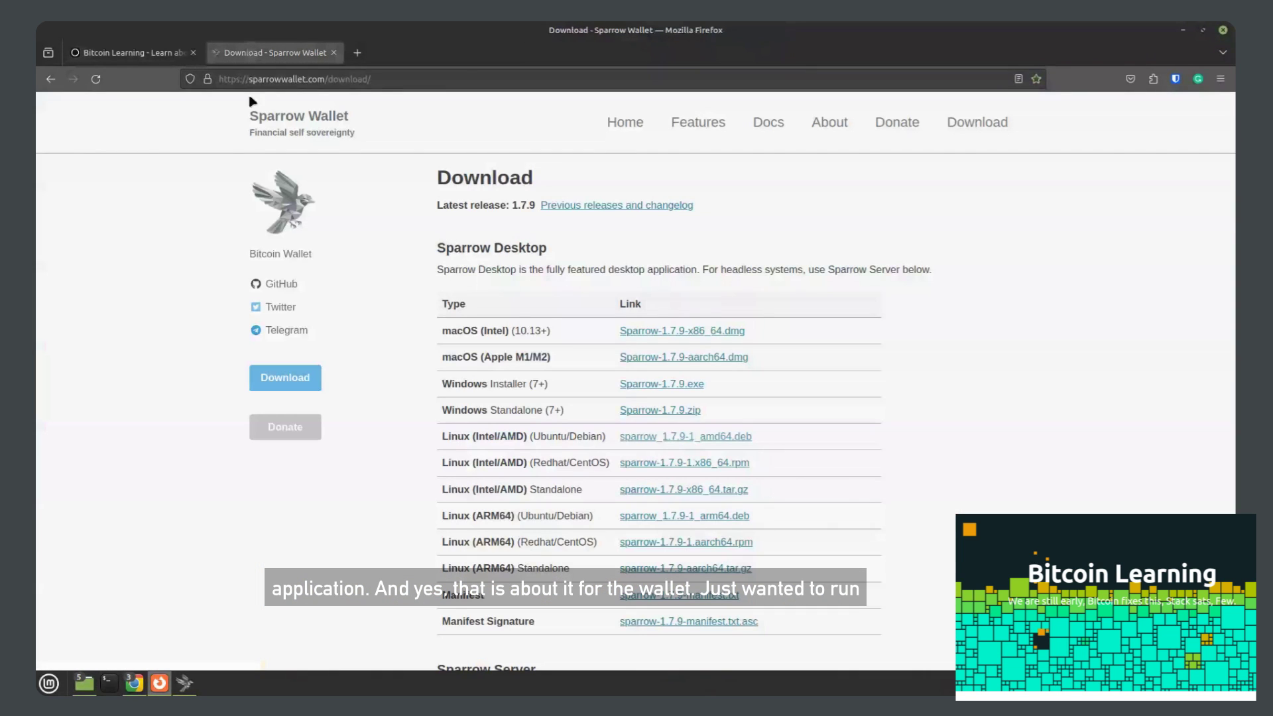
pyautogui.click(185, 684)
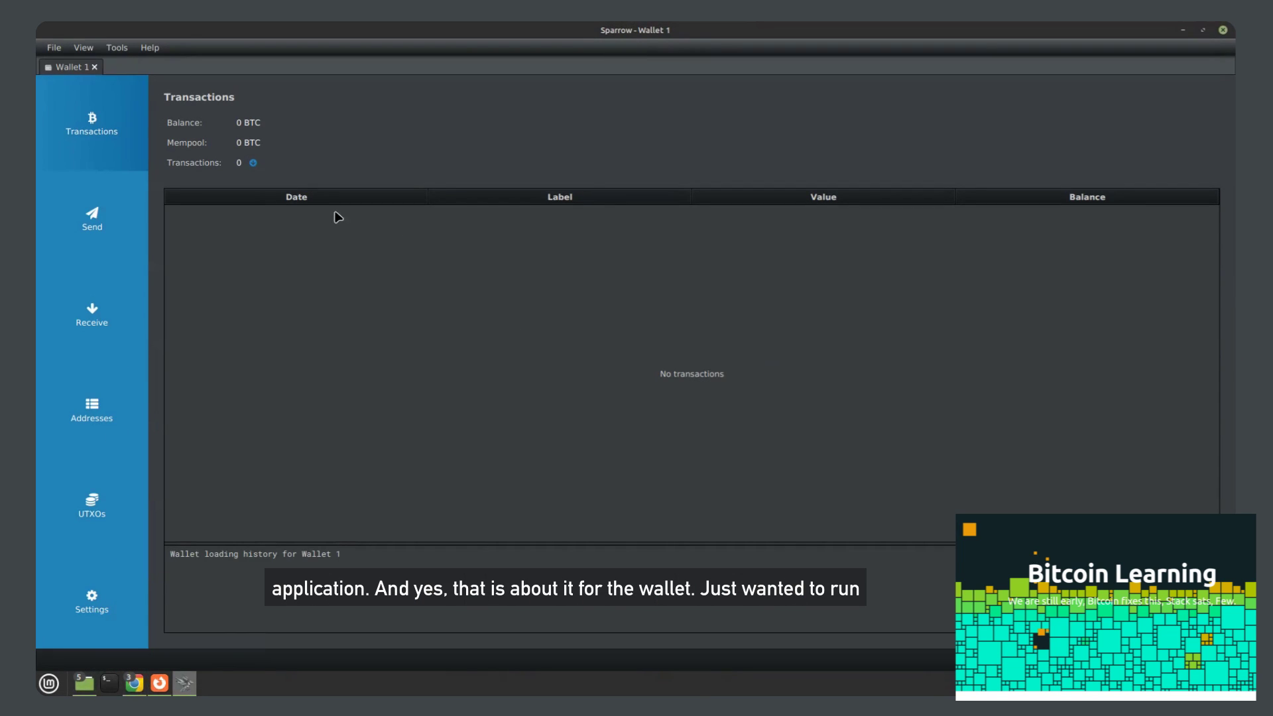